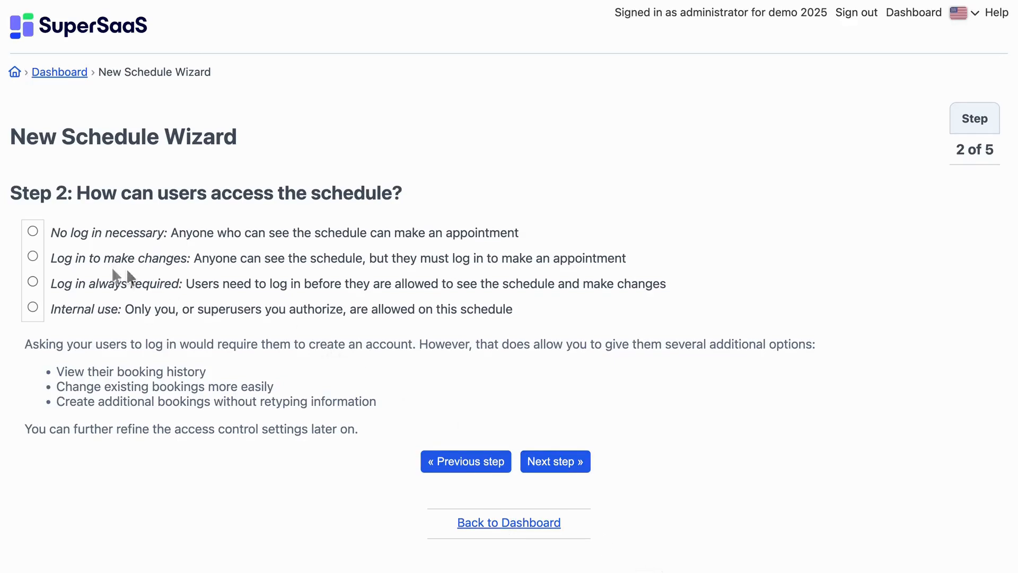
Require users to log in to make changes and set the schedule to show one single resource.
click(32, 256)
click(549, 475)
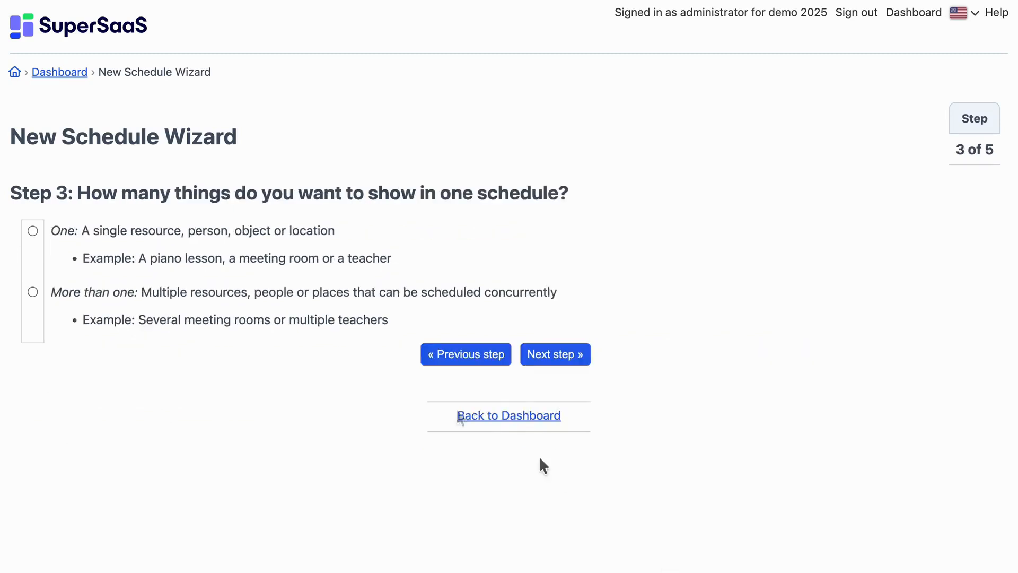
click(33, 230)
click(552, 355)
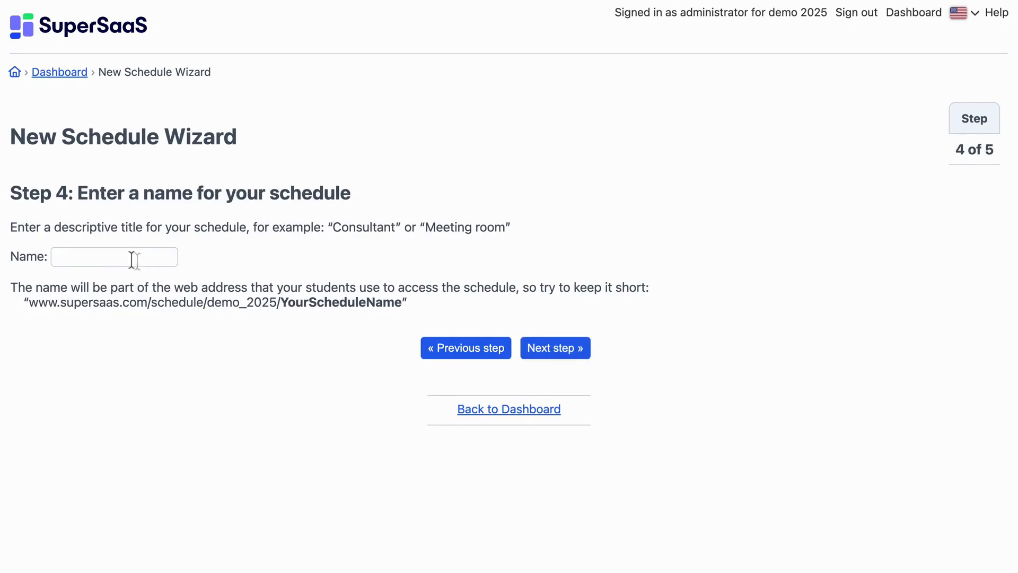
Name the schedule "Therapist" and continue to the availability settings.
click(112, 256)
text(Ther)
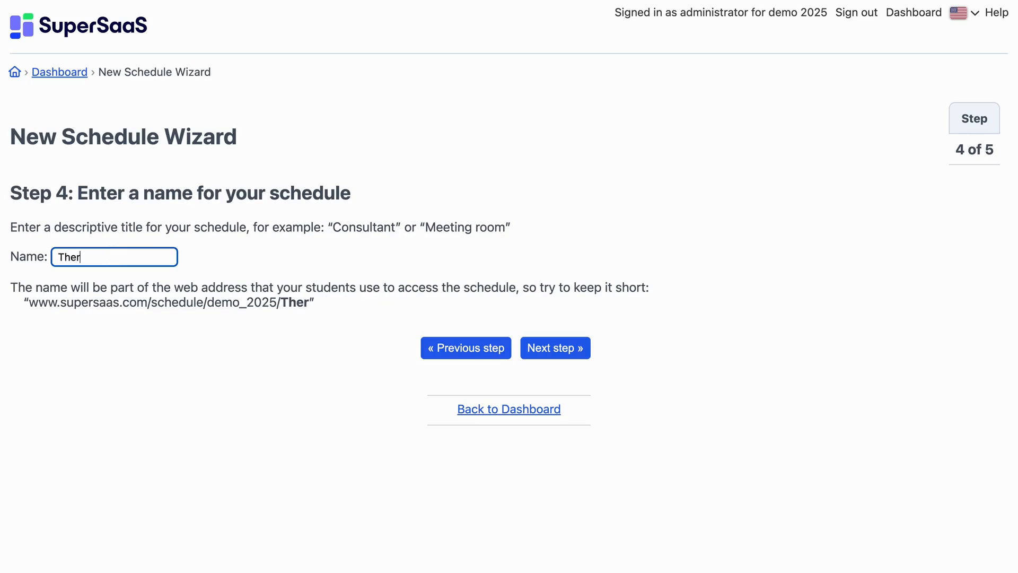
text(apist)
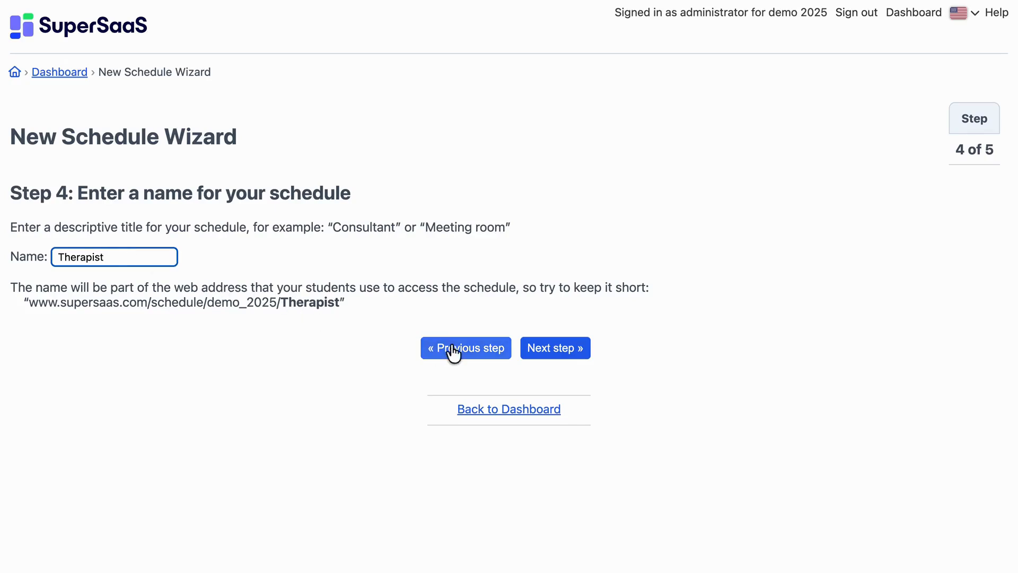
click(541, 358)
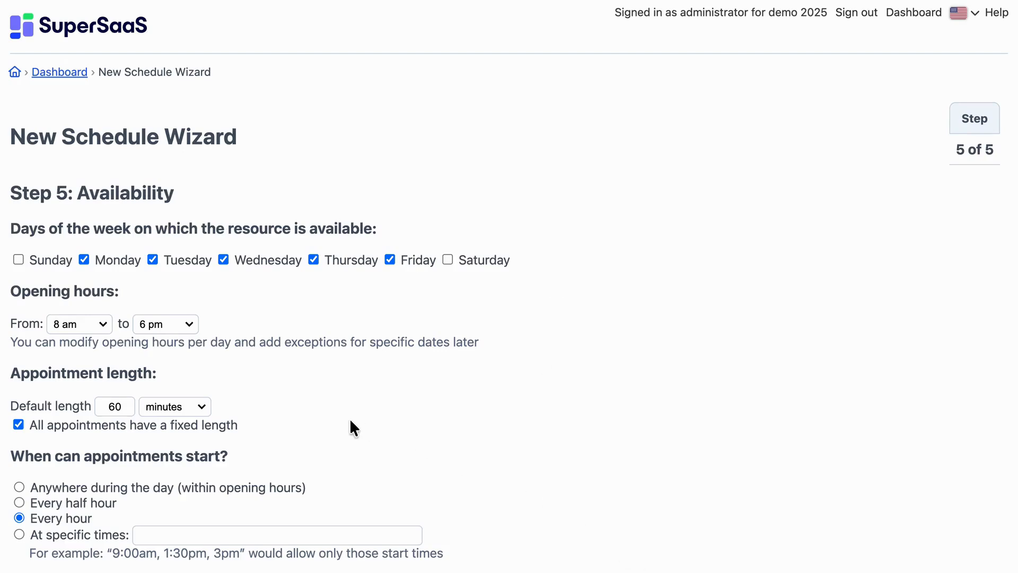
Set the opening hours from 10 am to 4 pm and finish creating the schedule.
click(98, 323)
click(88, 352)
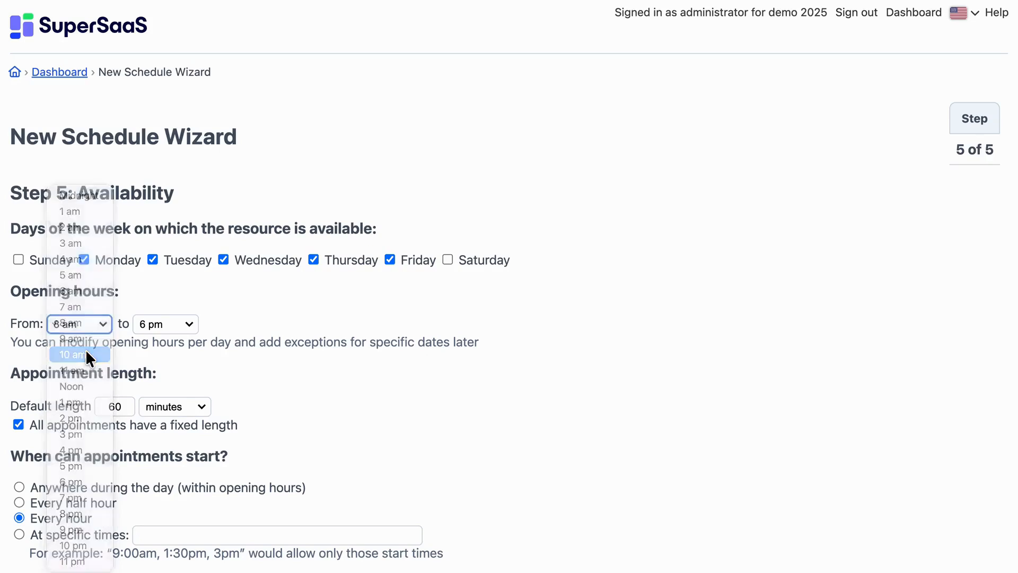
click(188, 324)
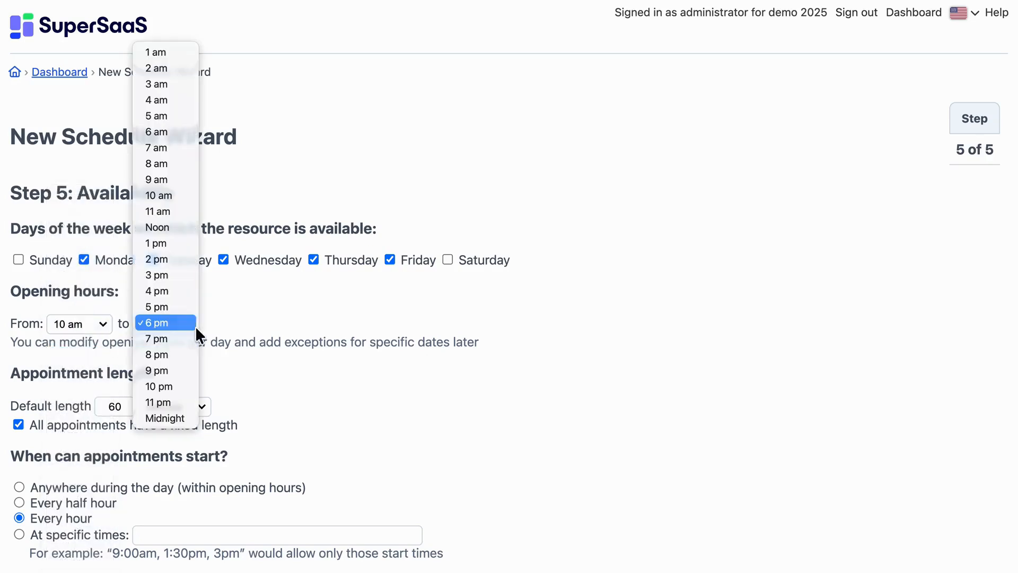
click(160, 292)
scroll(285, 364, down, 5)
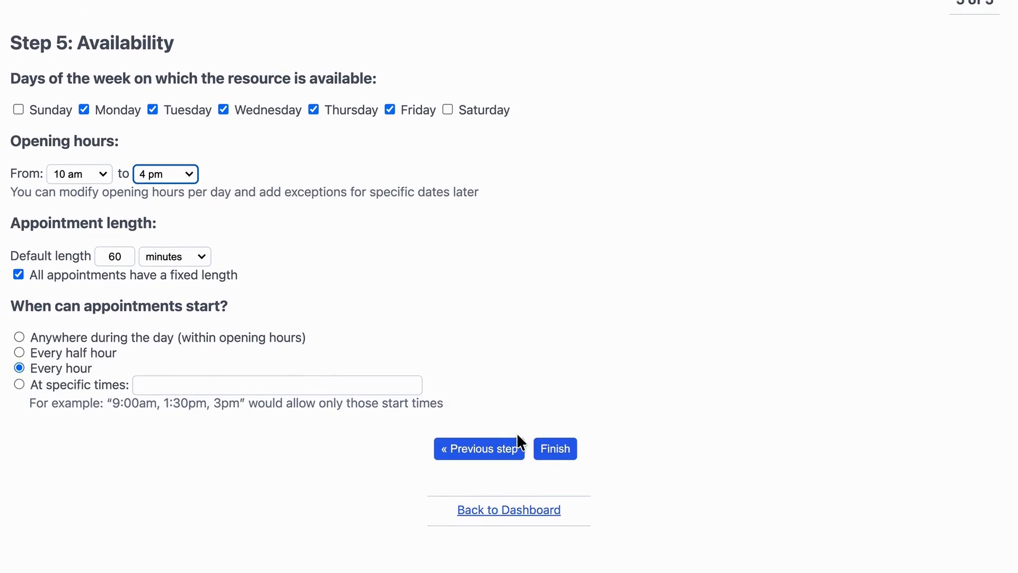
click(555, 451)
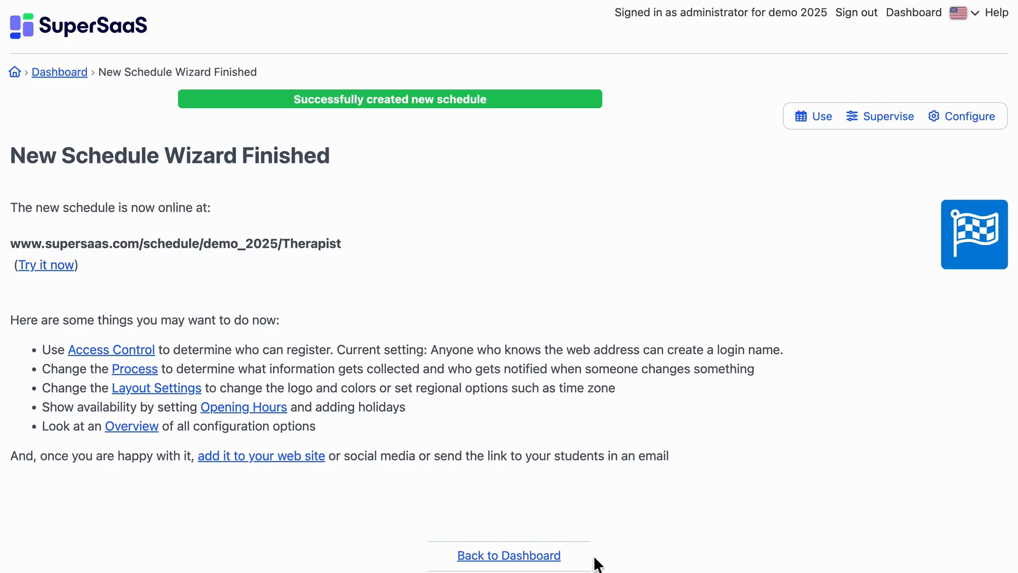
Look over the new schedule's weekly calendar and its configuration overview.
click(815, 117)
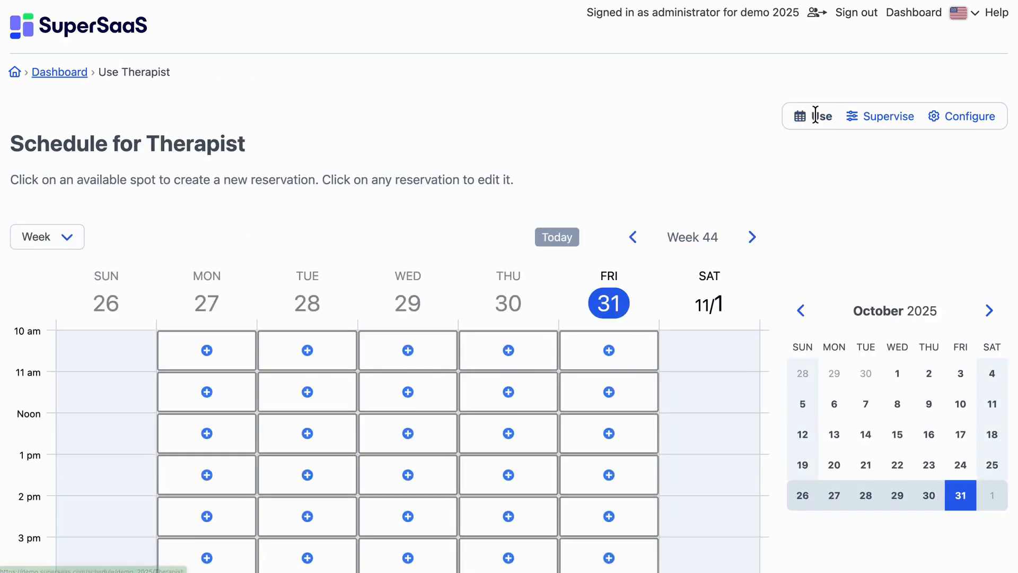
scroll(794, 218, down, 2)
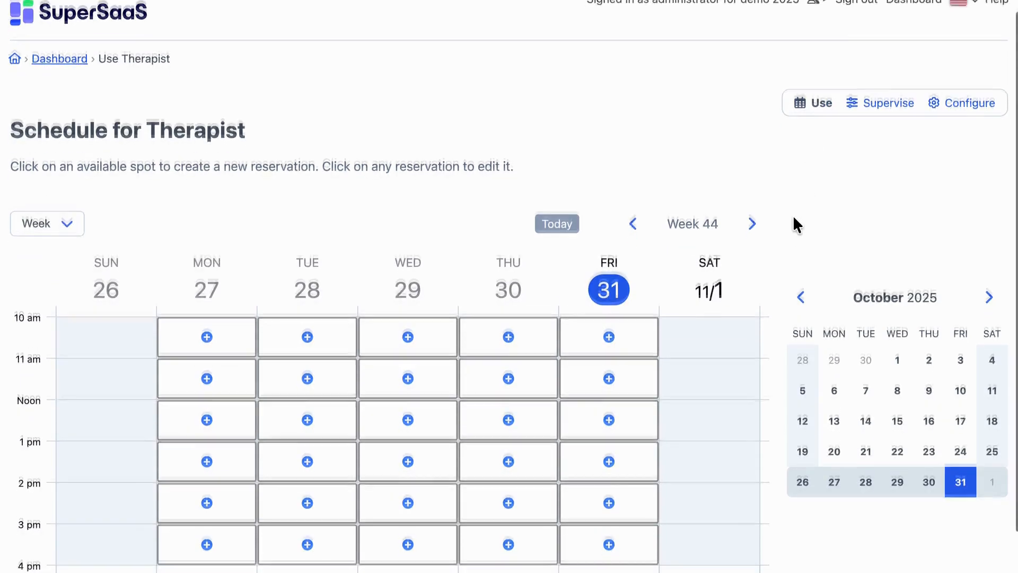
scroll(793, 215, up, 2)
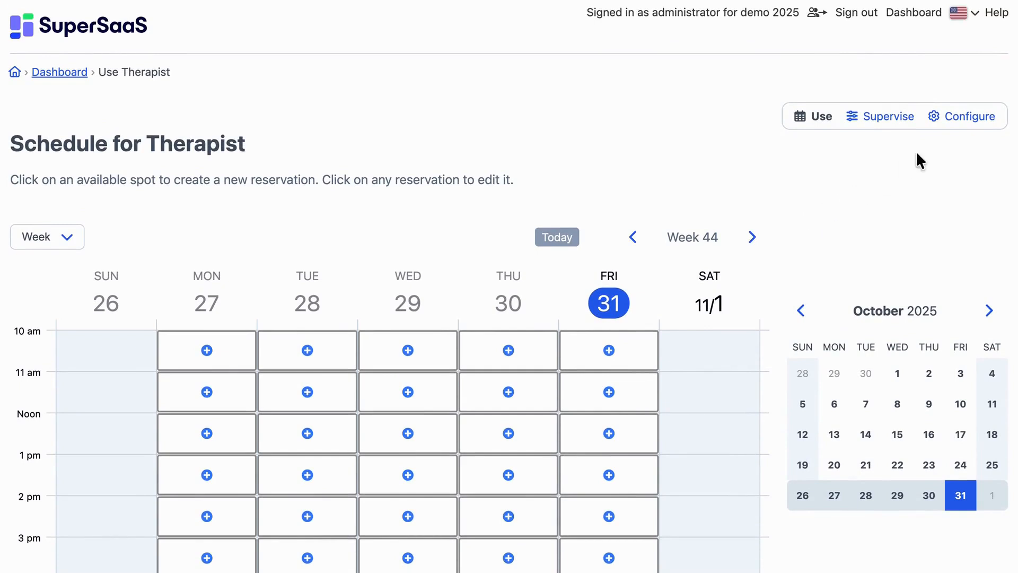
click(954, 119)
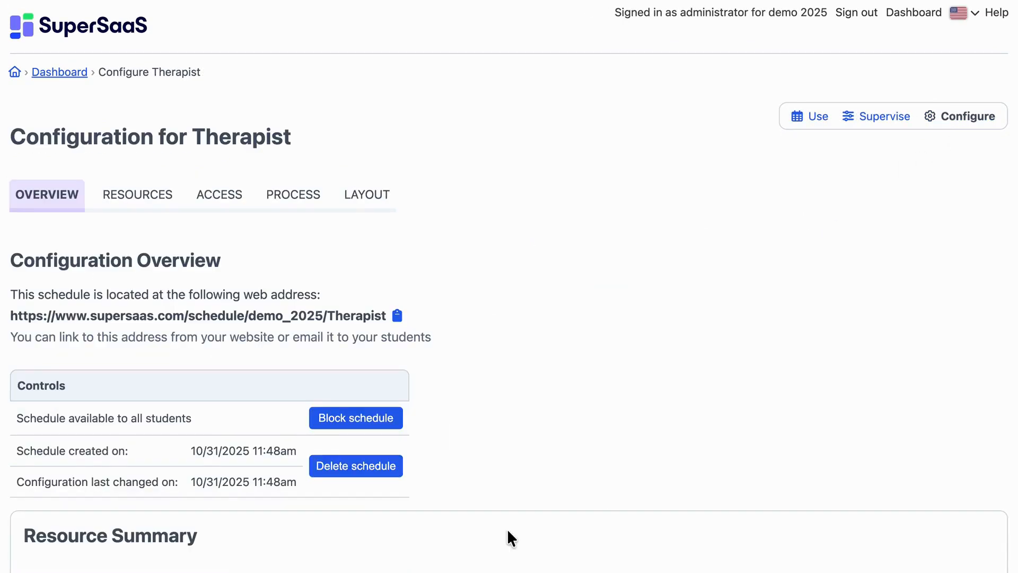
scroll(508, 531, down, 6)
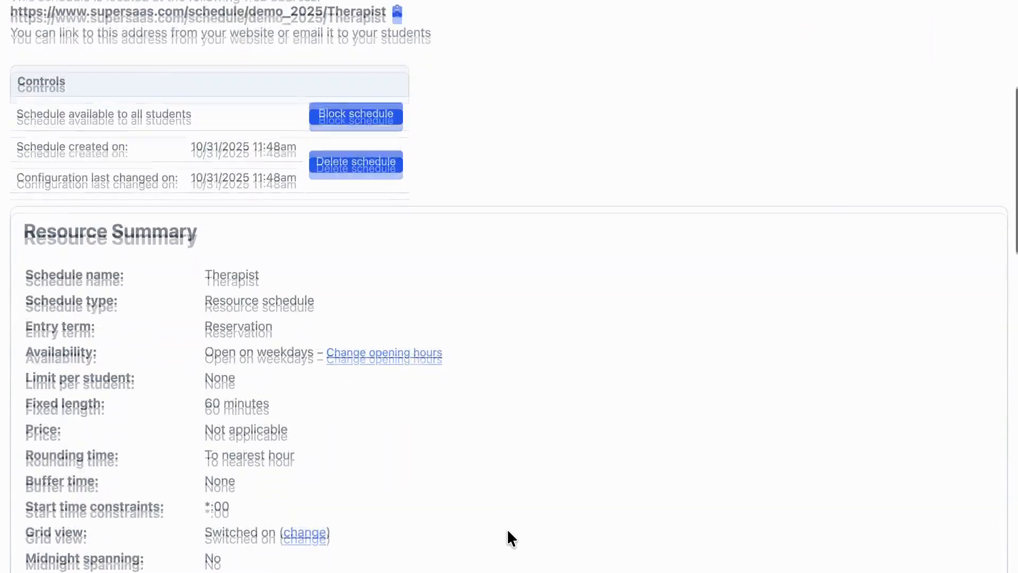
scroll(508, 530, up, 5)
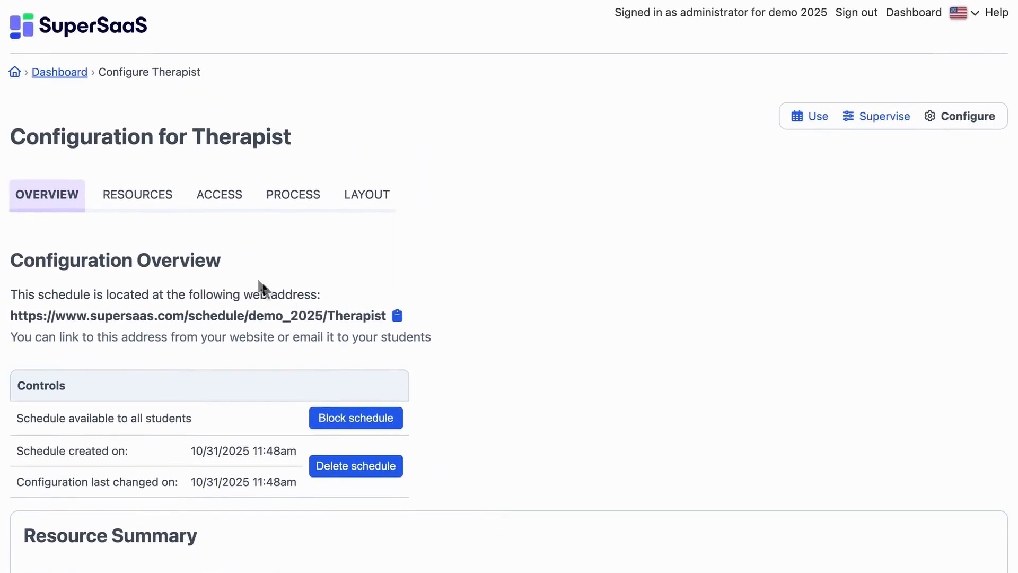
Turn the schedule's single resource into a list, add the resource "Another therapist", and save the resource settings.
click(115, 198)
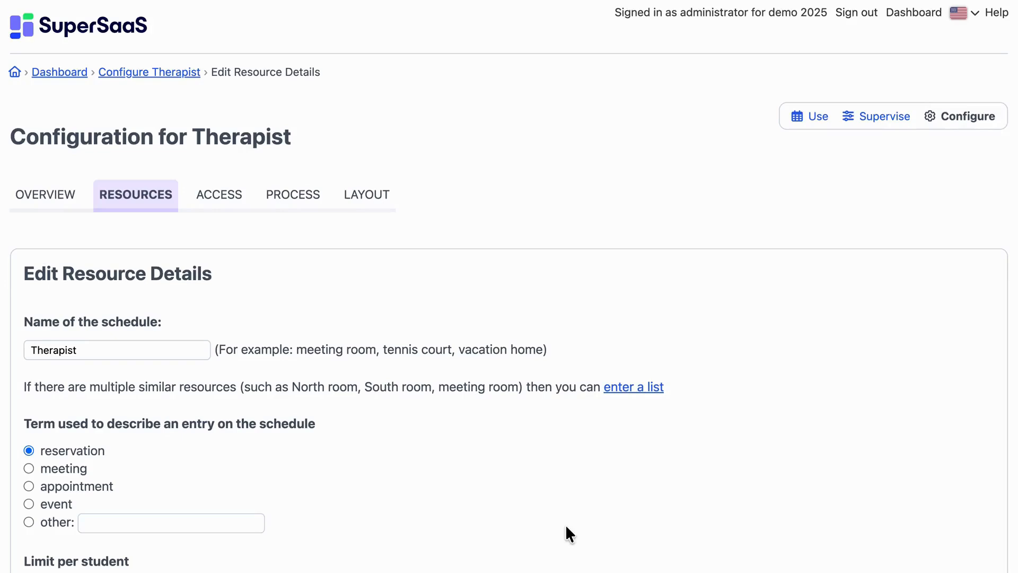
click(639, 386)
click(201, 408)
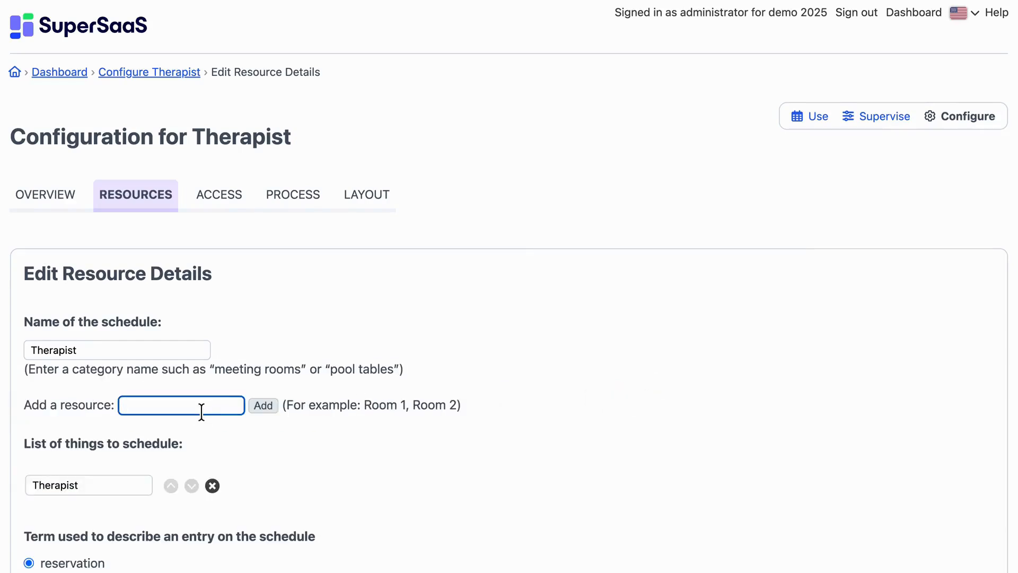
text(Another therapist)
click(275, 408)
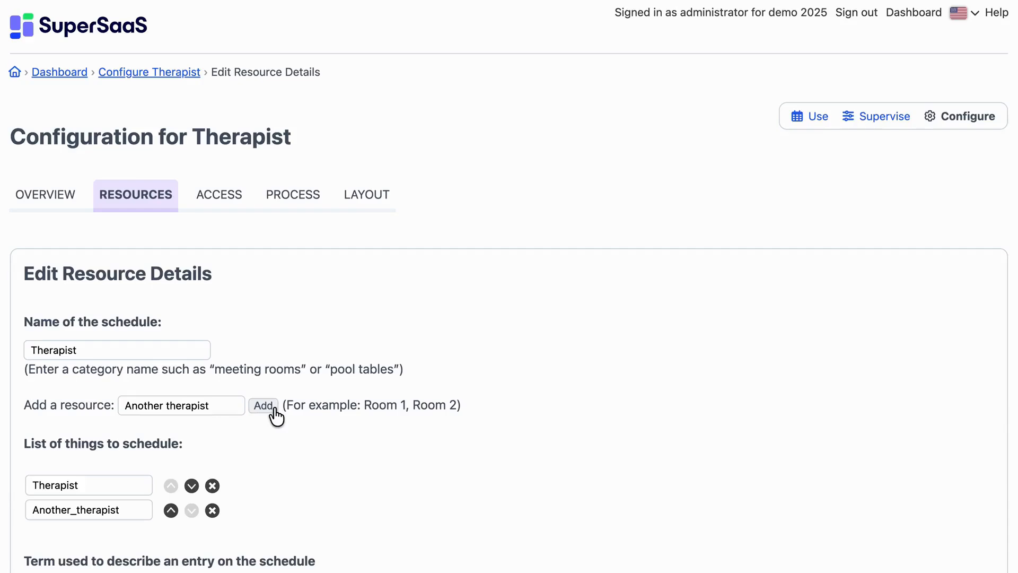
scroll(275, 416, down, 7)
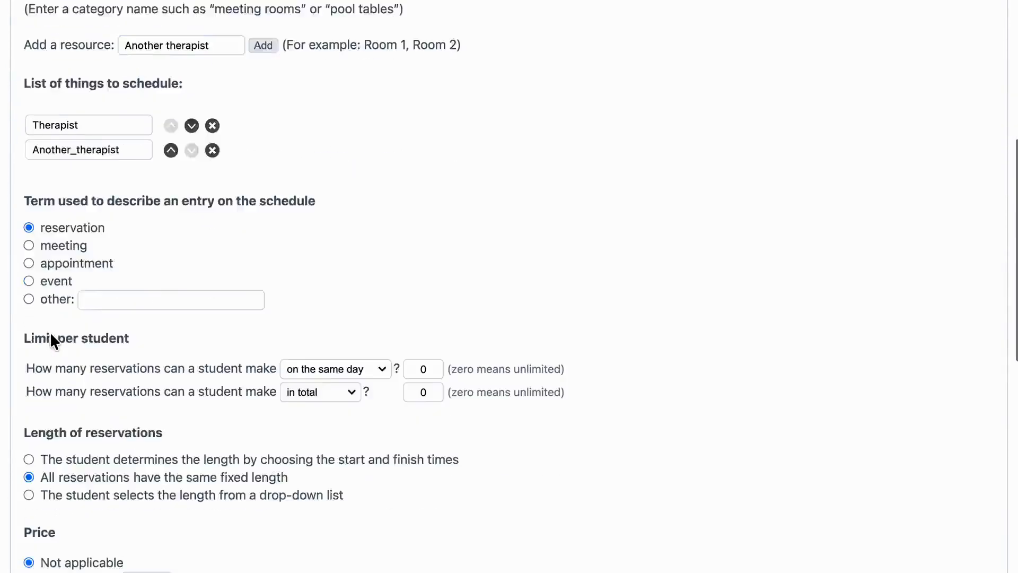
scroll(254, 419, down, 10)
click(523, 455)
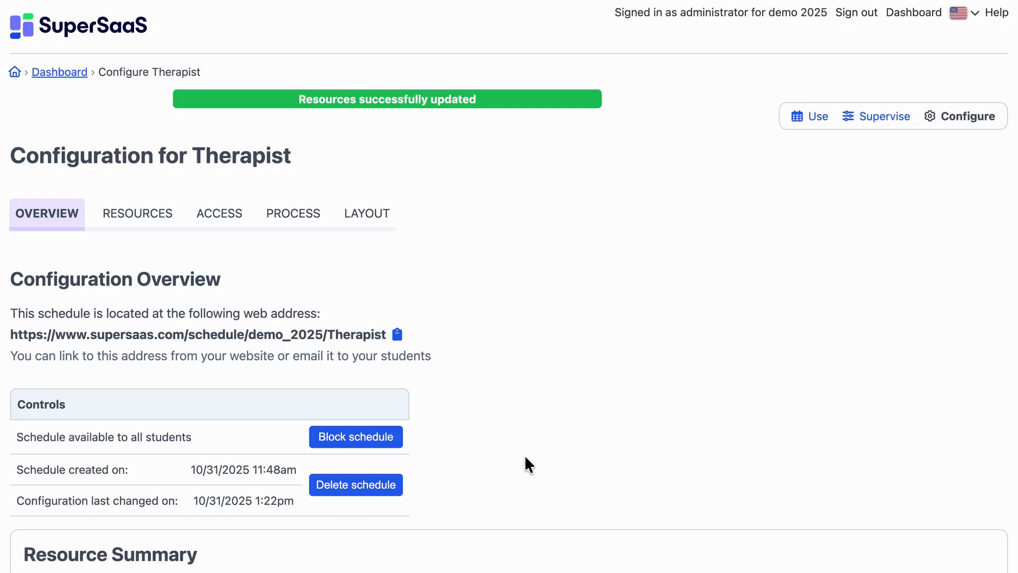
View the schedule's calendar filtered by each therapist, and show all resources again.
click(820, 123)
scroll(803, 276, down, 2)
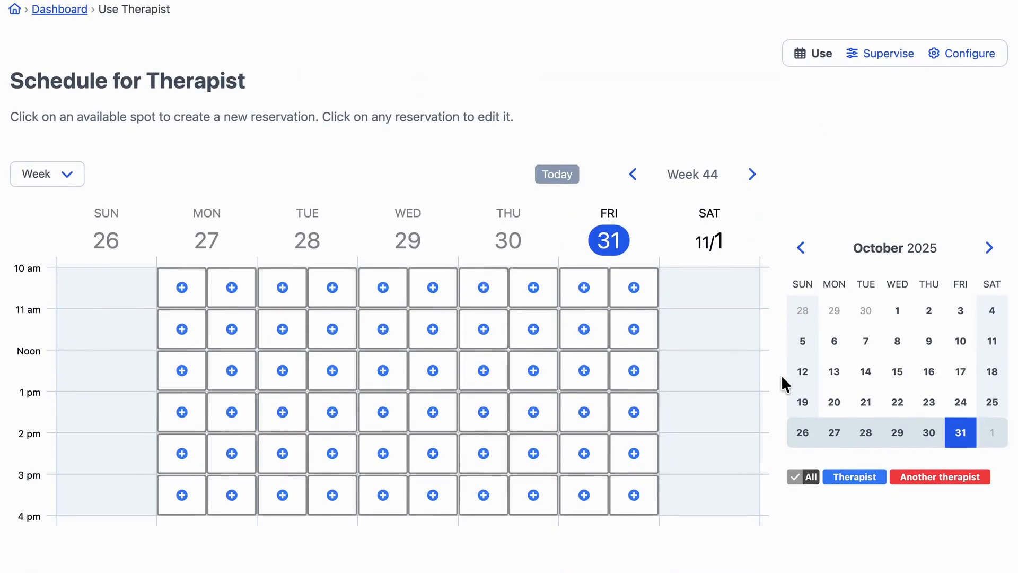
click(926, 477)
click(843, 477)
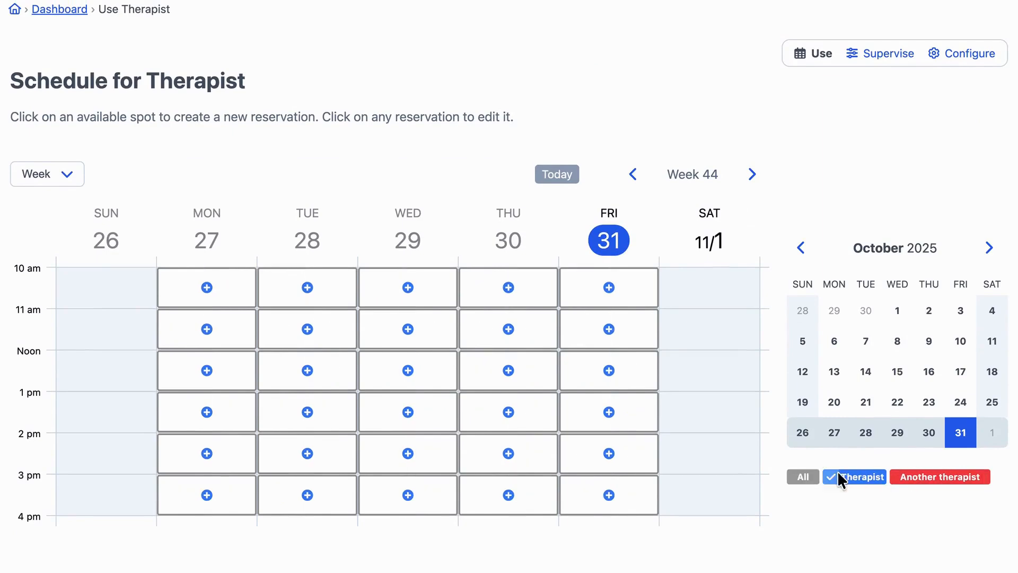
click(802, 476)
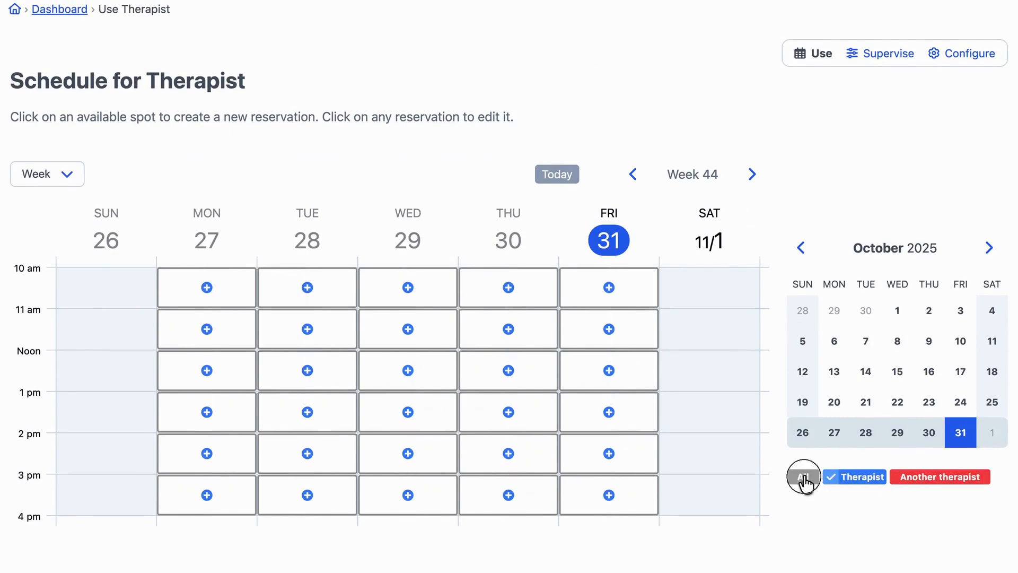
Create a reservation on 10/31/2025 from 1:00pm to 2:00pm with Another therapist.
click(568, 418)
click(508, 469)
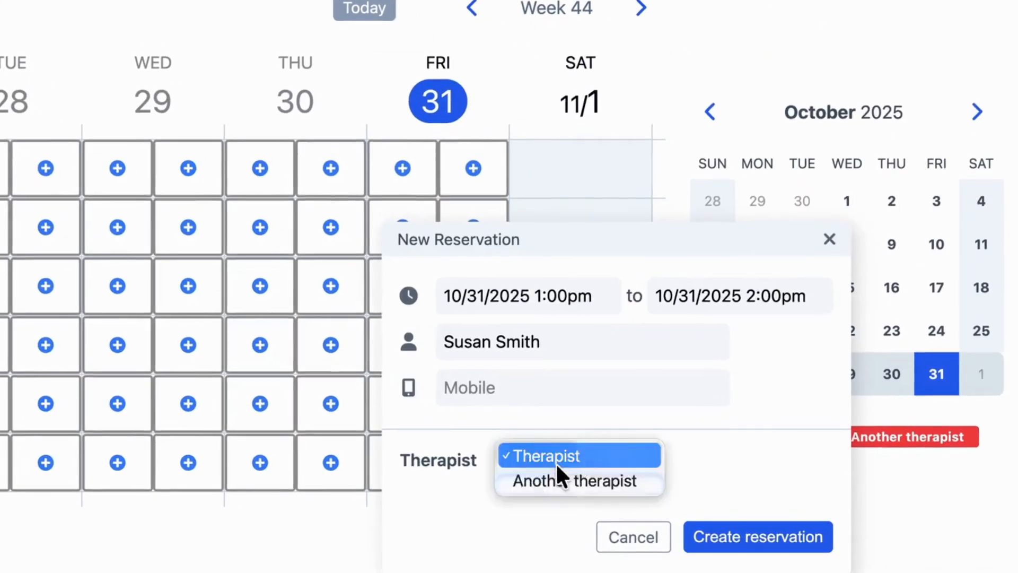
click(558, 480)
click(734, 543)
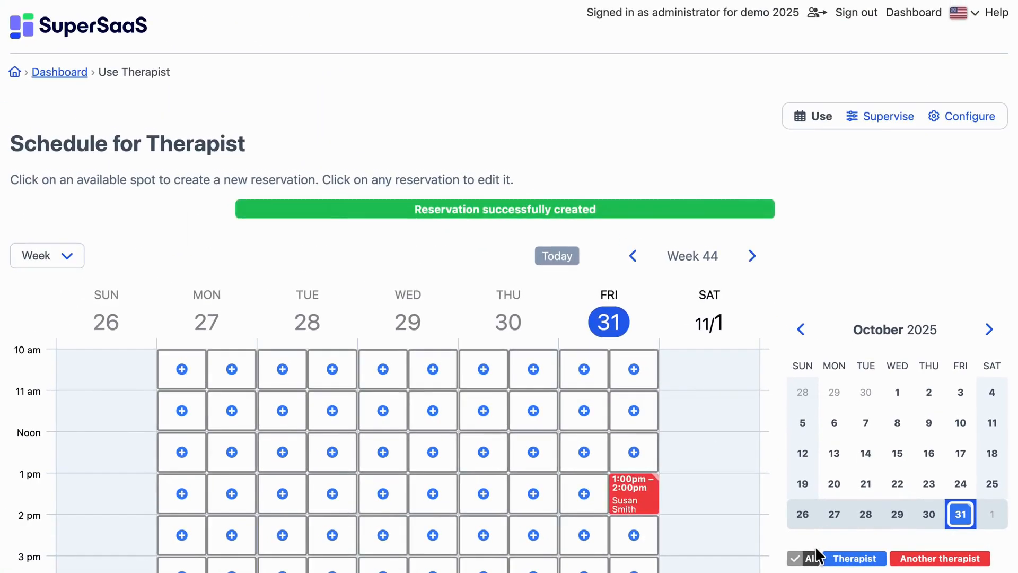
Review the schedule's access settings, including who can see it, who can add reservations, and superuser permissions.
scroll(816, 546, down, 2)
click(961, 54)
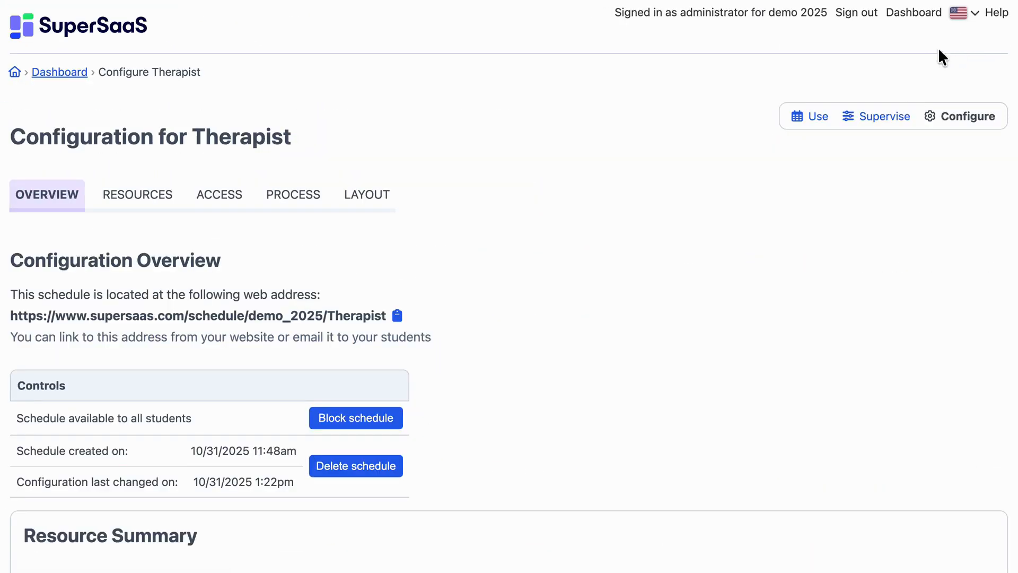
click(228, 192)
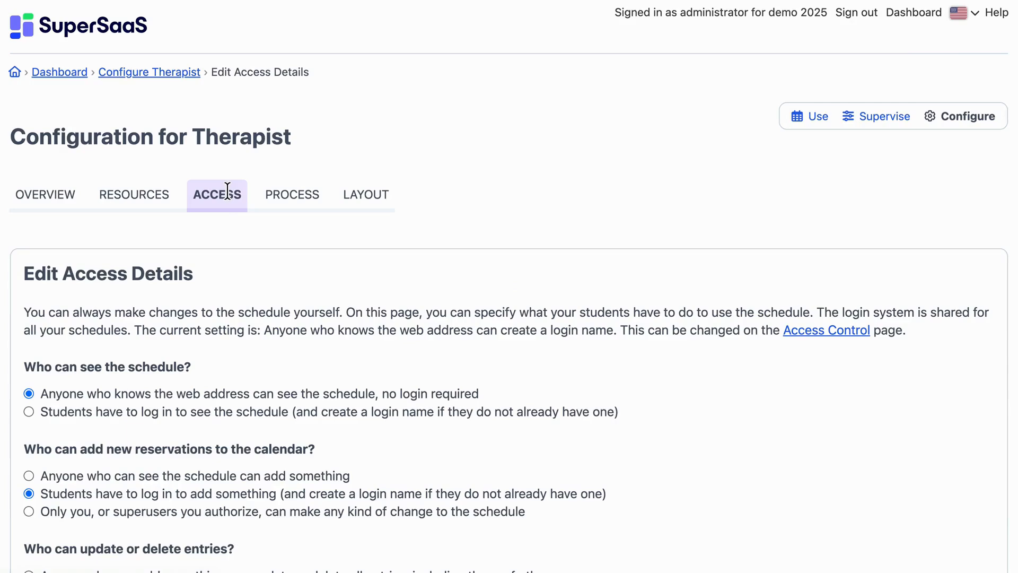
scroll(241, 348, down, 10)
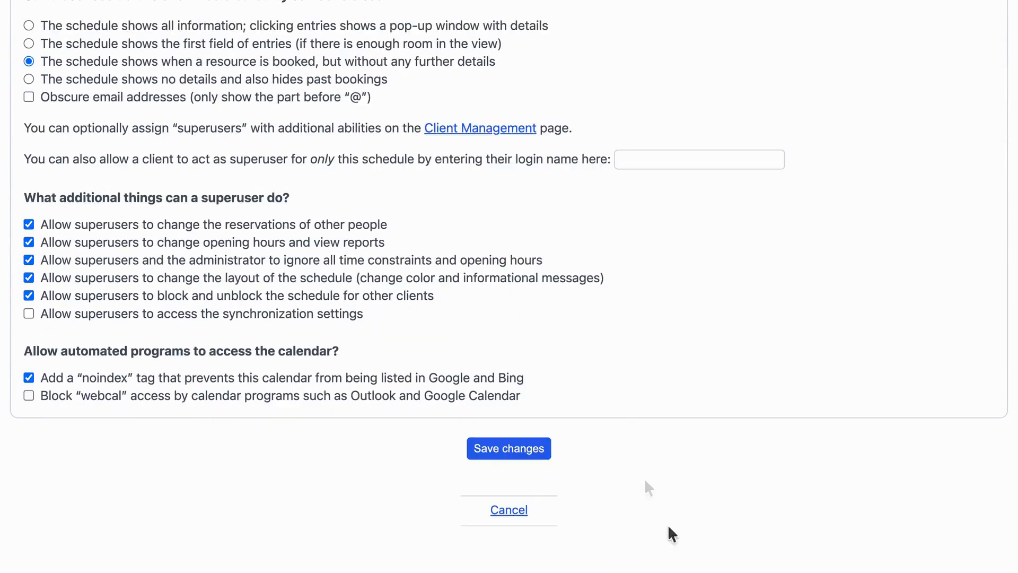
scroll(552, 325, up, 10)
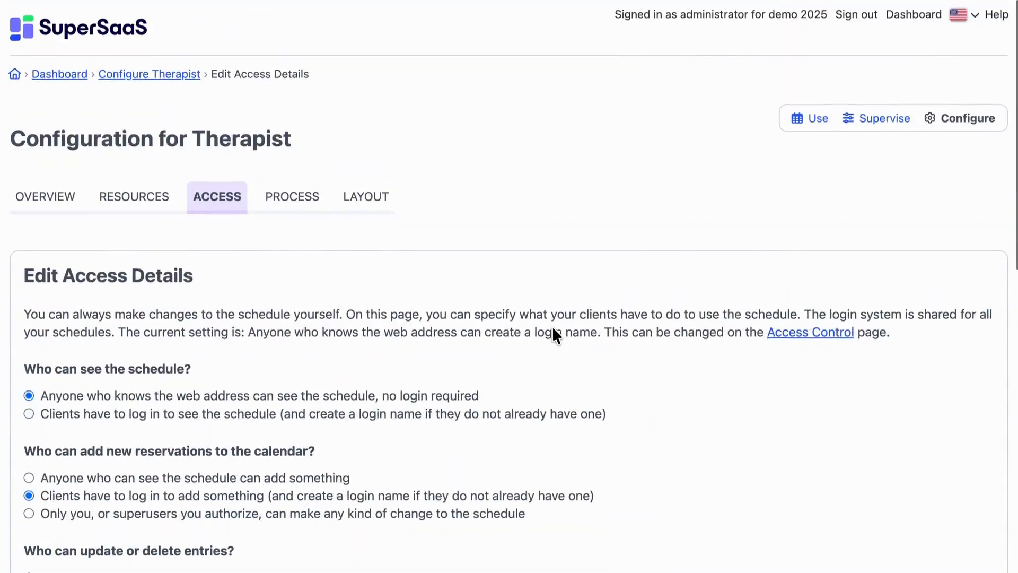
Review the schedule's process settings, including client information fields, payment or approval, meeting links, email confirmations, reminders, and advance booking limits.
click(293, 199)
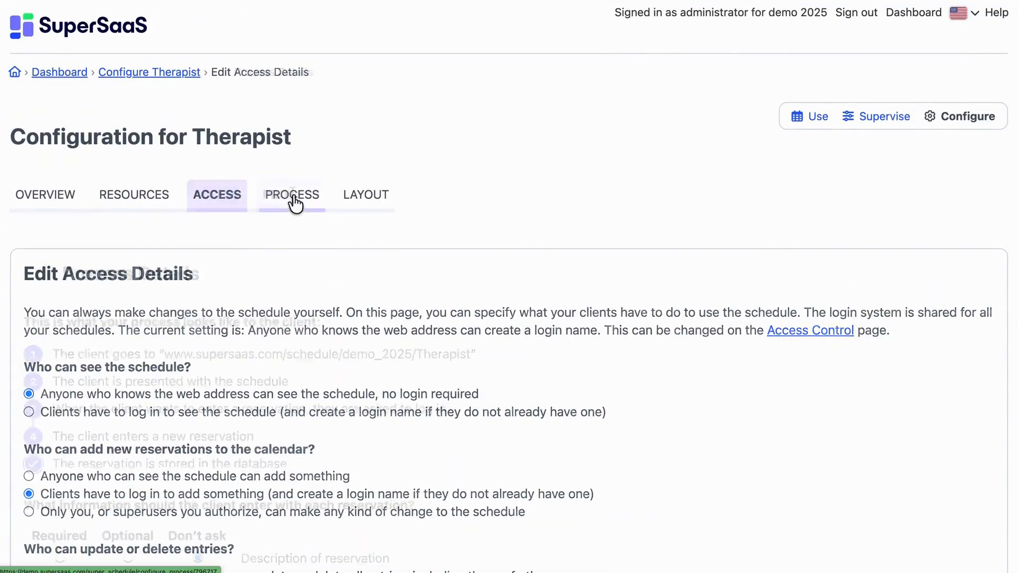
scroll(340, 371, down, 5)
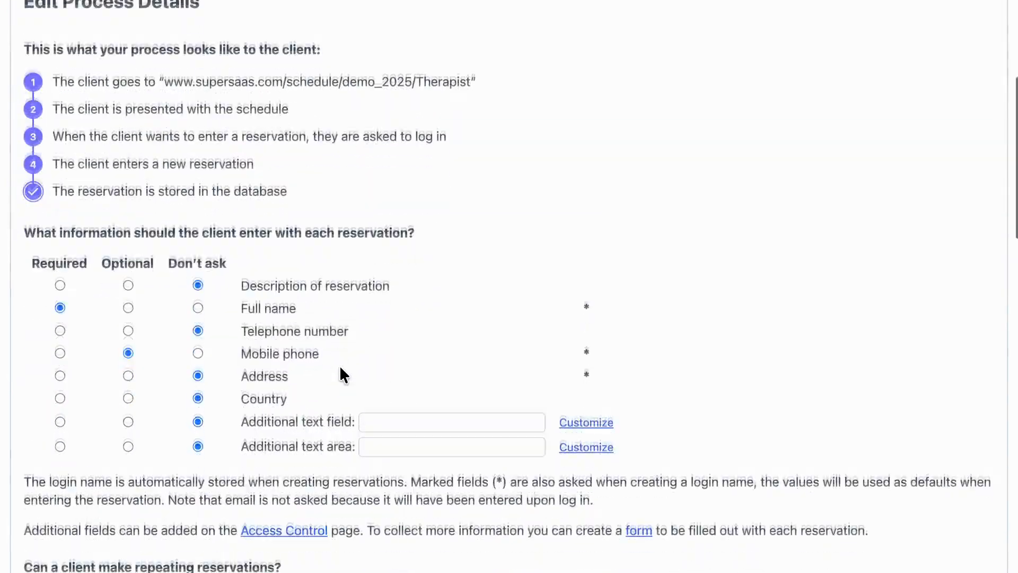
scroll(341, 368, down, 4)
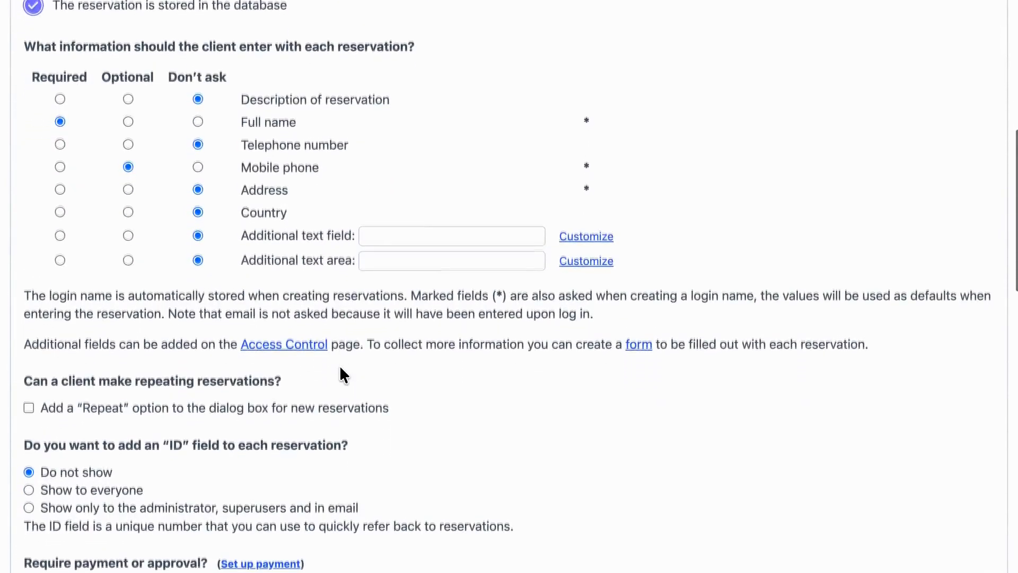
scroll(340, 367, down, 1)
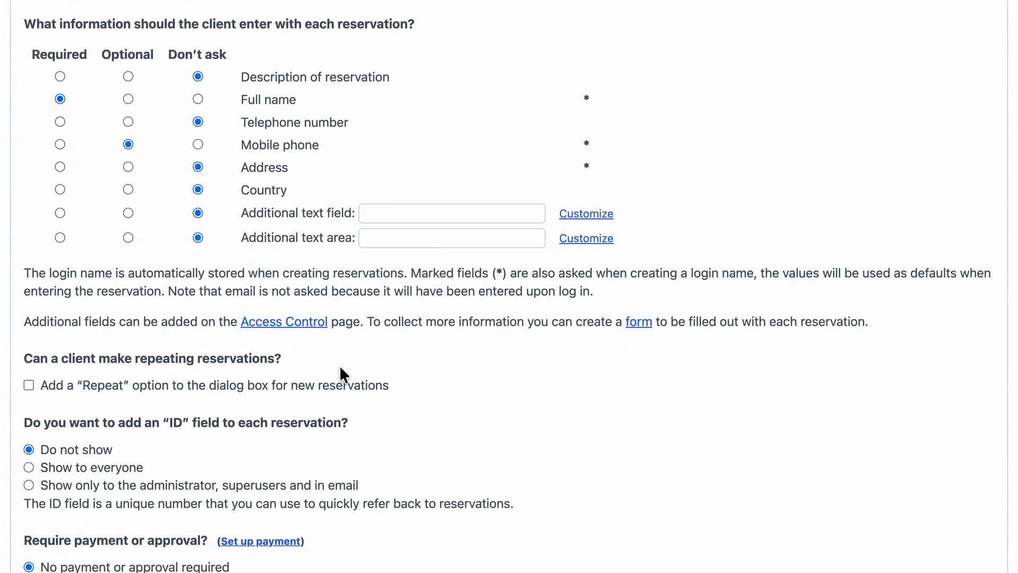
scroll(341, 368, down, 8)
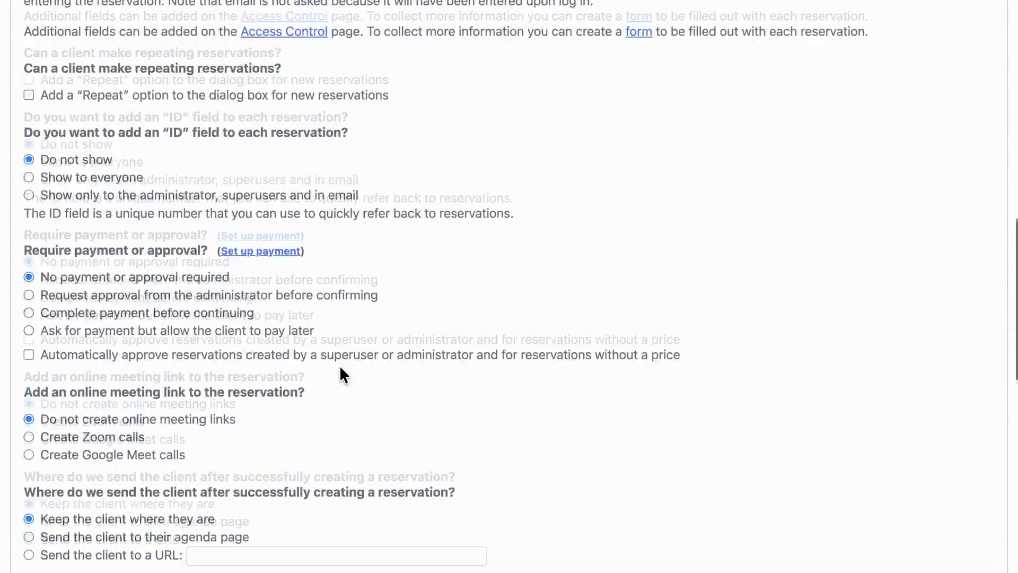
scroll(340, 371, down, 1)
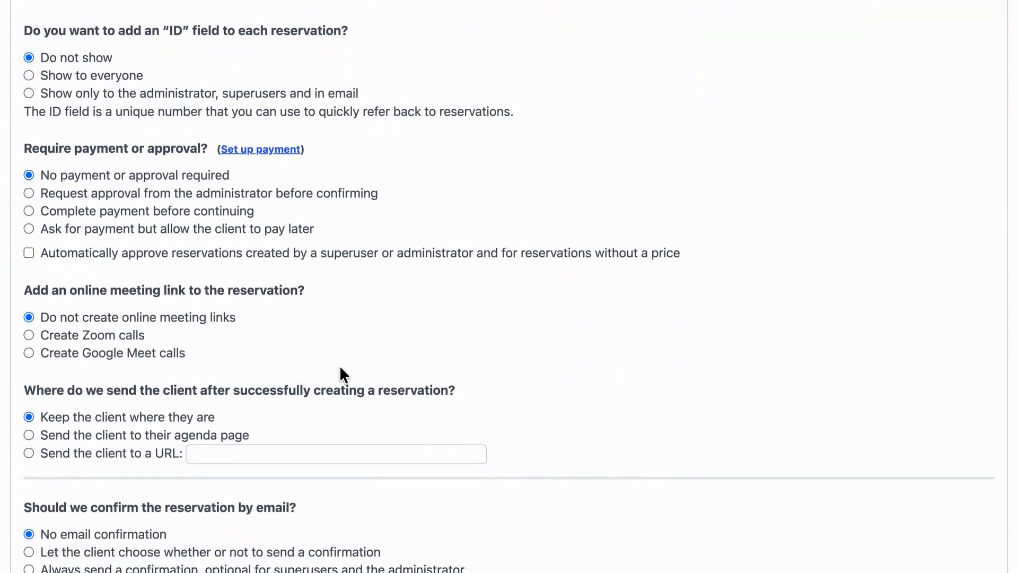
scroll(341, 367, down, 10)
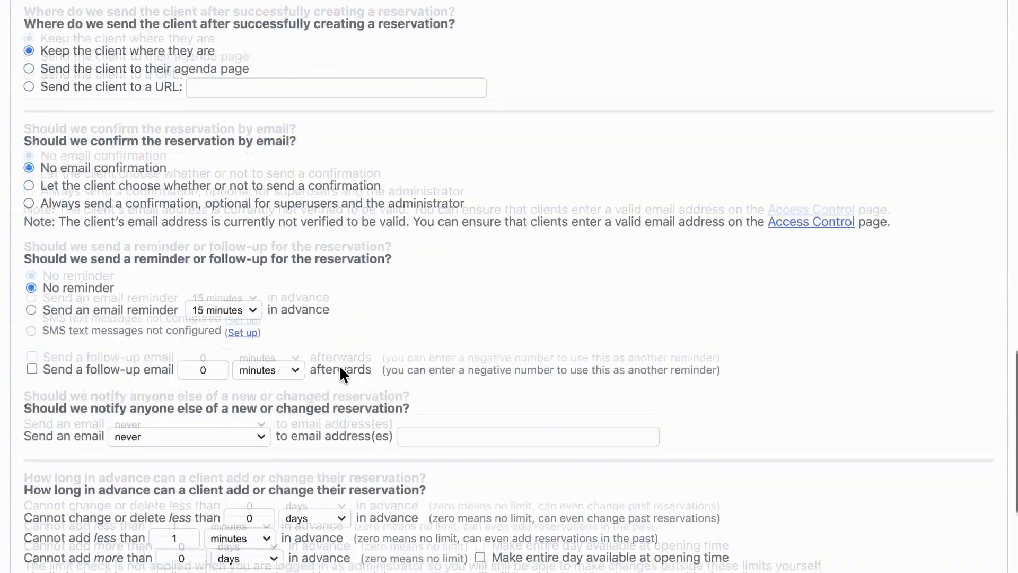
scroll(342, 374, down, 1)
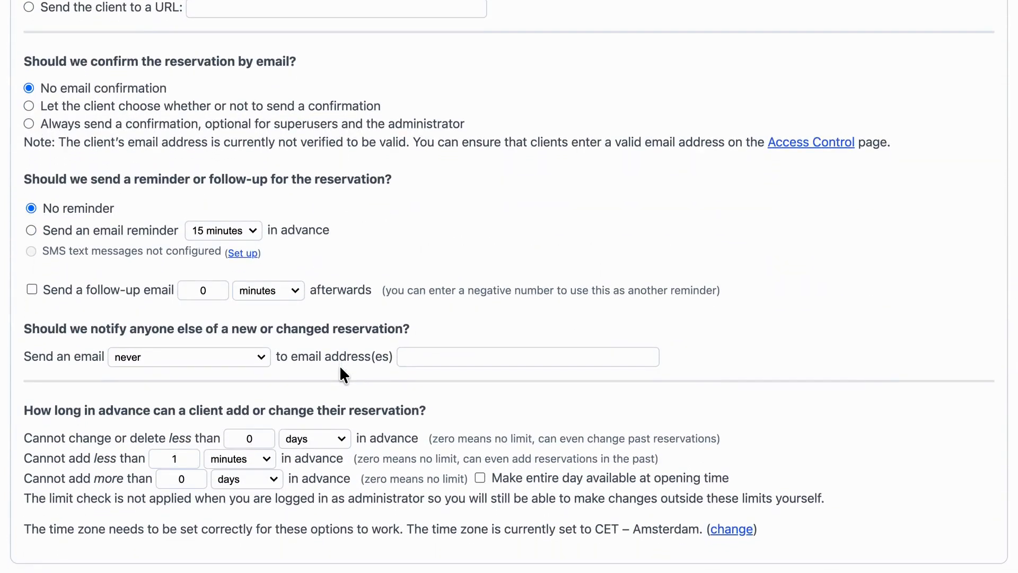
scroll(509, 111, up, 15)
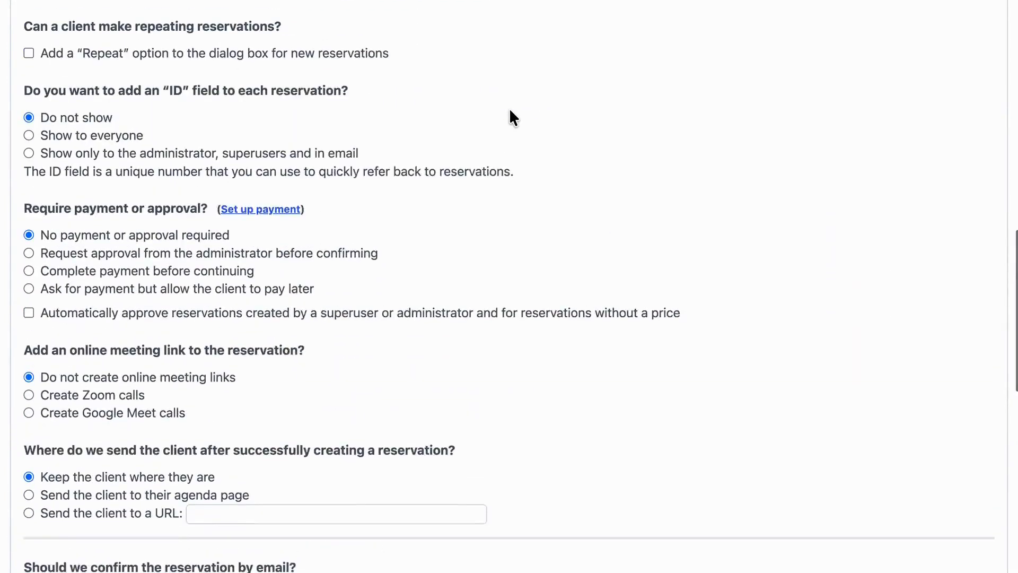
scroll(509, 111, up, 10)
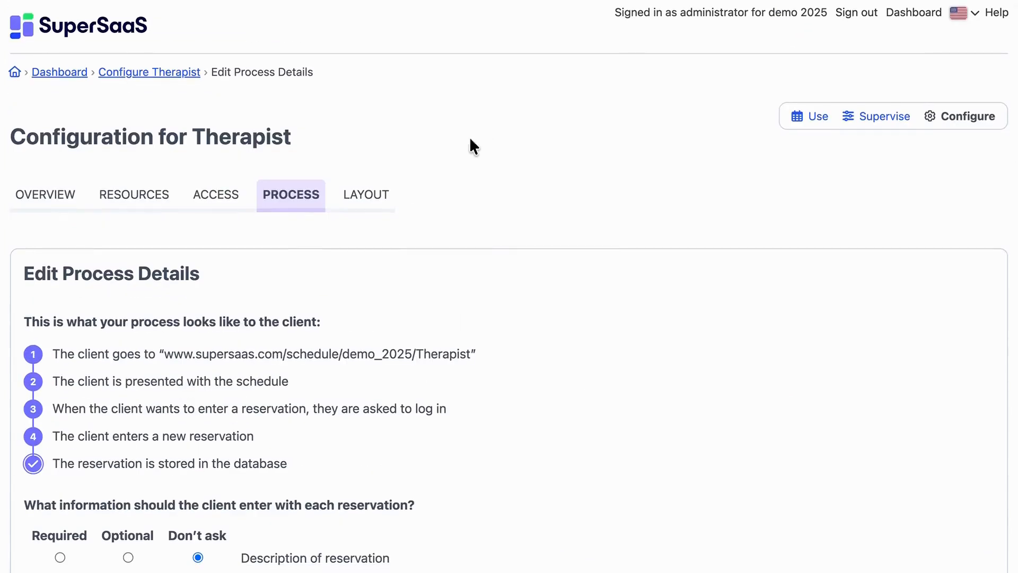
Review the schedule's layout settings, including visible hours, list view fields, available views, and custom messages.
click(365, 195)
scroll(390, 370, down, 5)
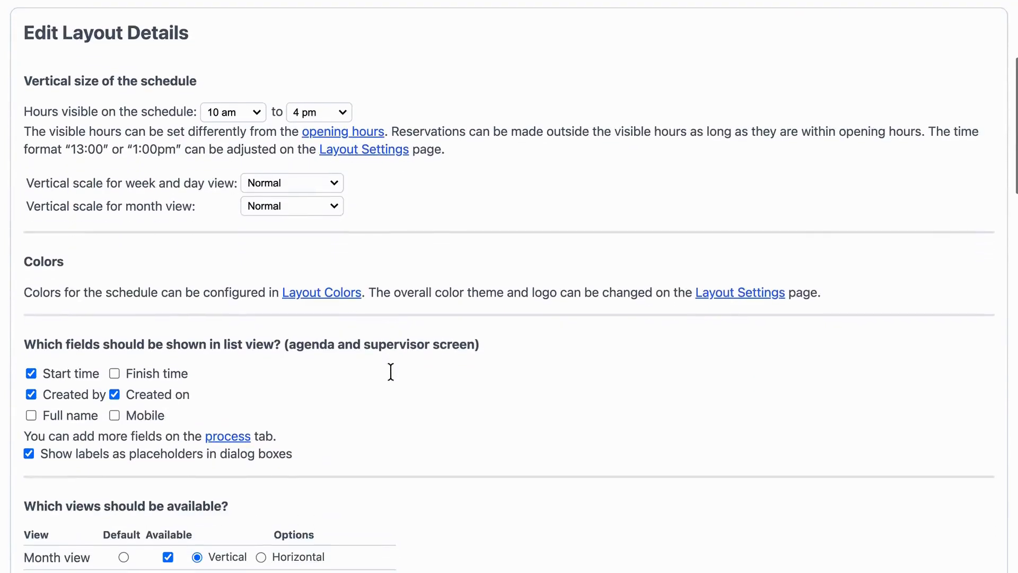
scroll(392, 372, down, 5)
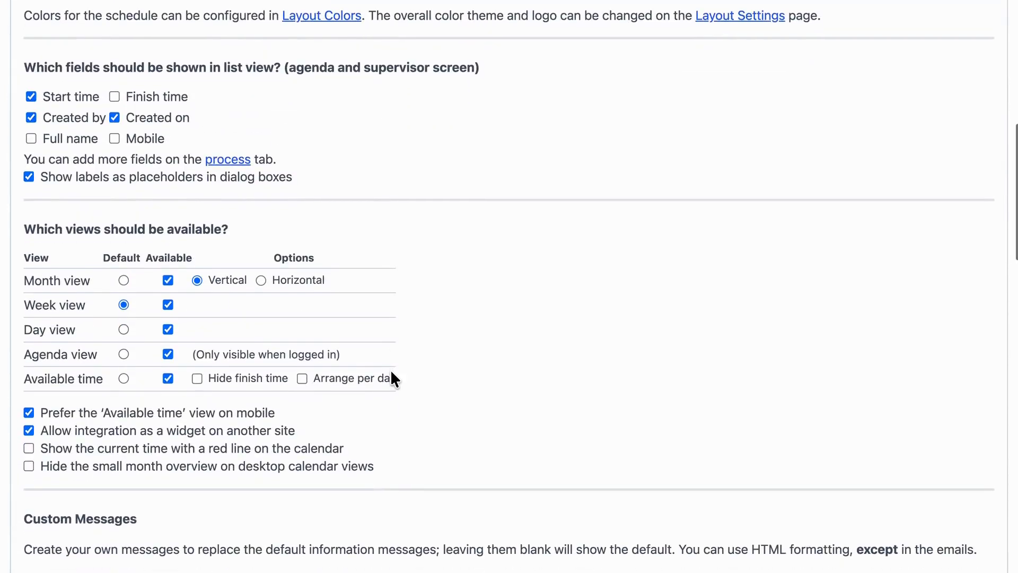
scroll(392, 373, down, 9)
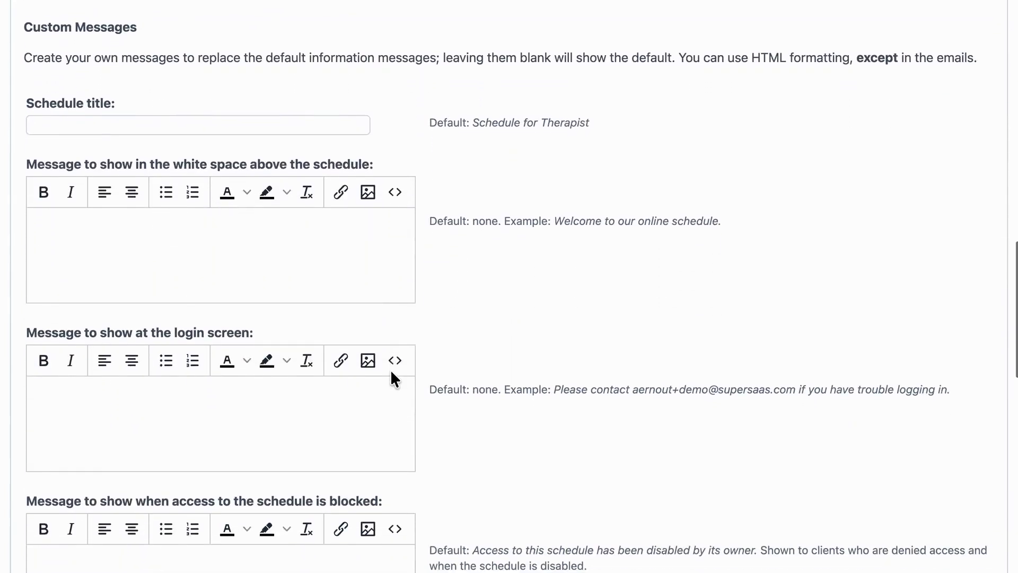
scroll(391, 371, down, 4)
scroll(391, 371, up, 5)
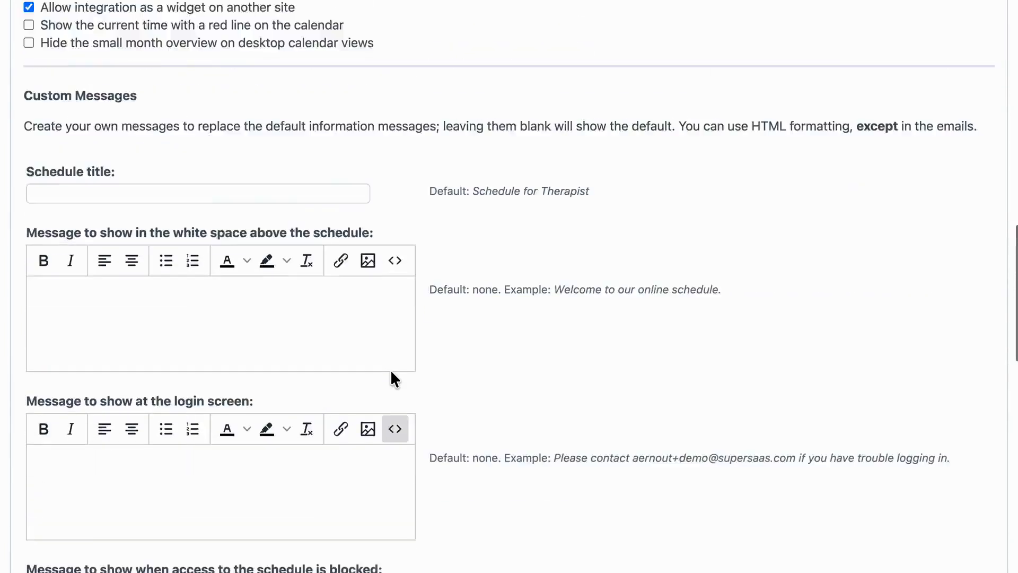
scroll(391, 372, up, 15)
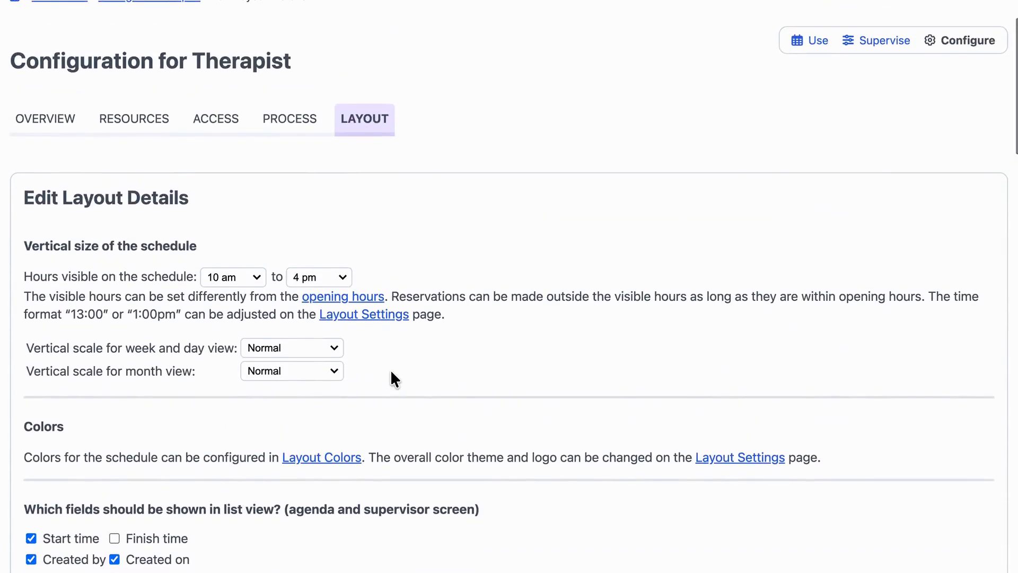
Open the schedule's layout colors, try the blue and red calendar themes, and return to the white theme.
click(308, 460)
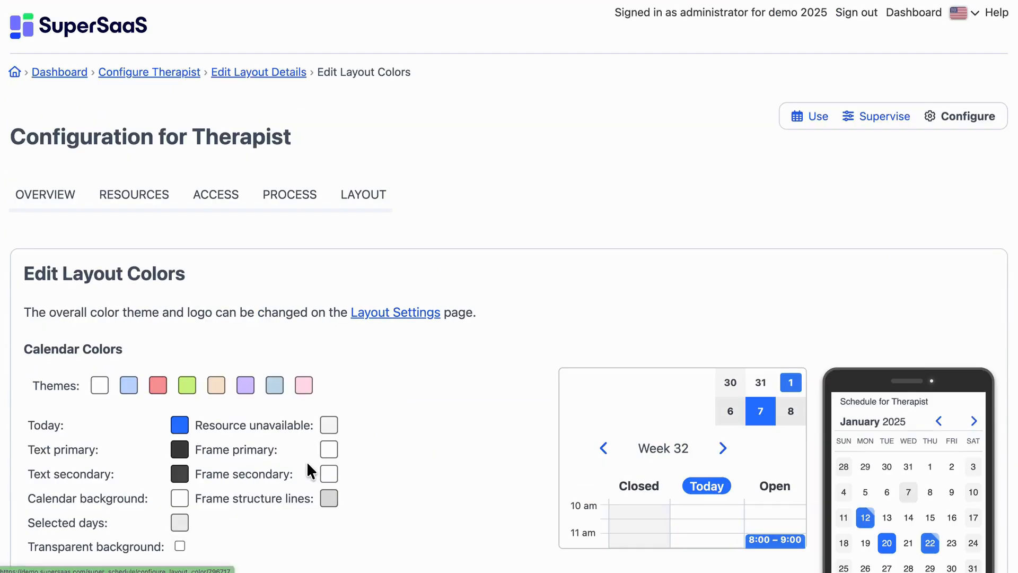
scroll(177, 419, down, 5)
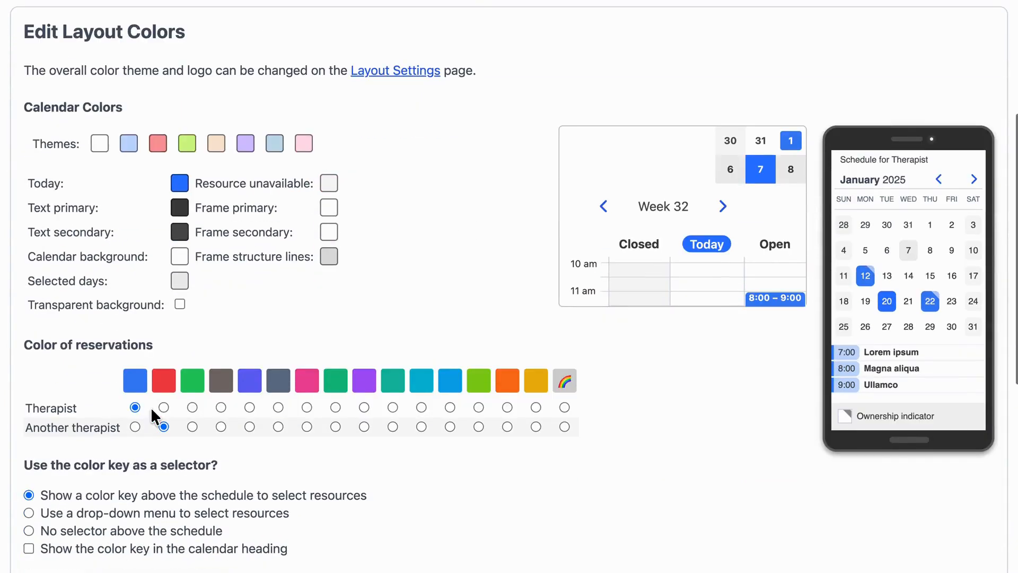
click(129, 144)
click(158, 145)
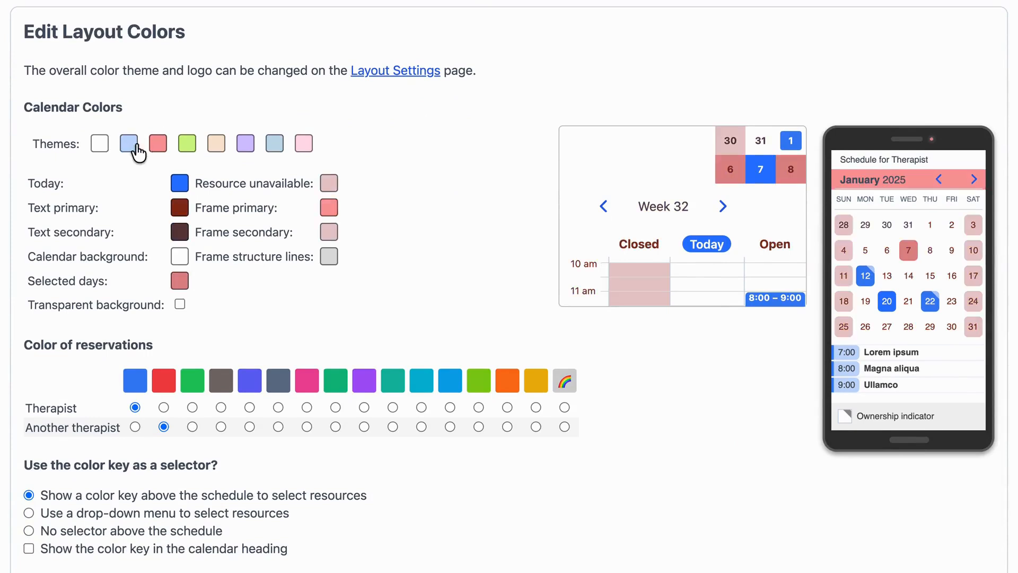
click(99, 144)
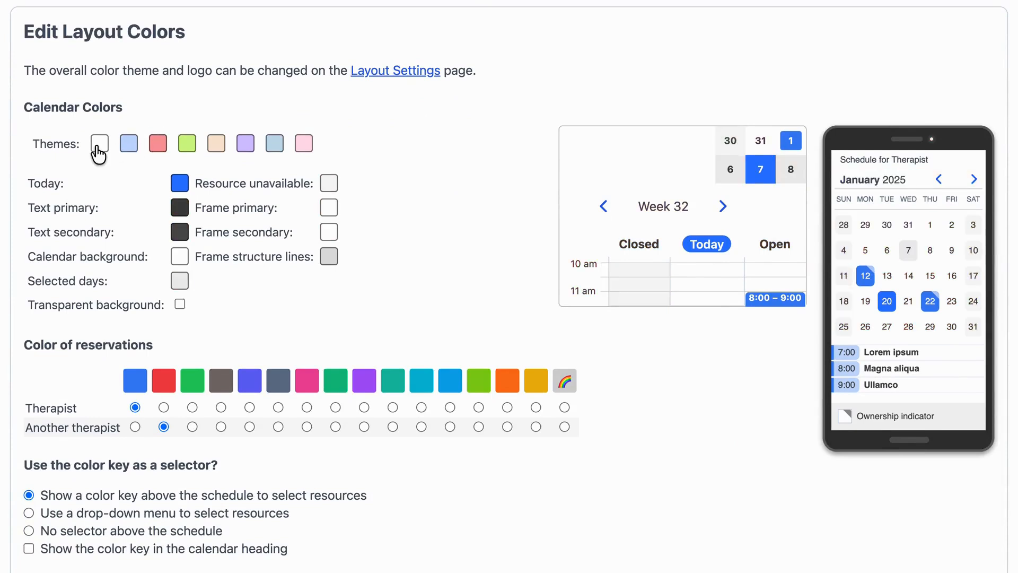
Set the reservation color of Another therapist to green and choose the plain empty-cell style with the plus sign along the cell's upper edge.
click(192, 426)
scroll(190, 423, down, 6)
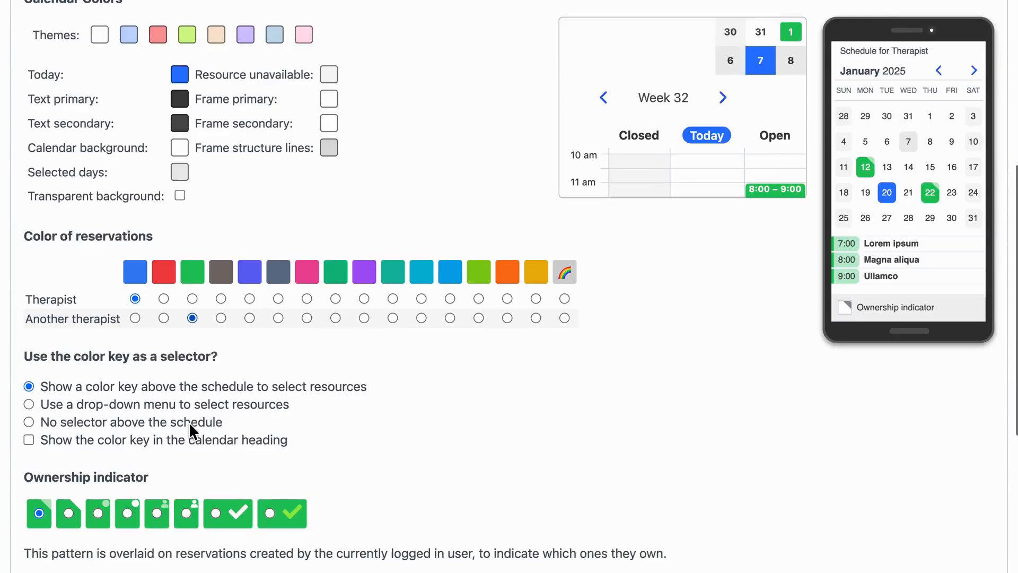
scroll(189, 422, down, 2)
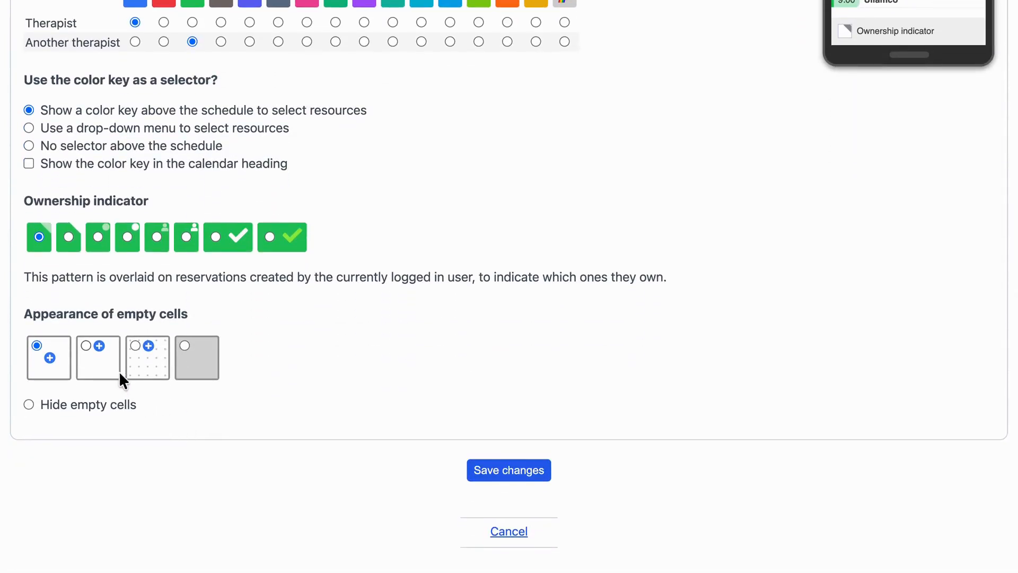
click(98, 345)
scroll(139, 328, down, 1)
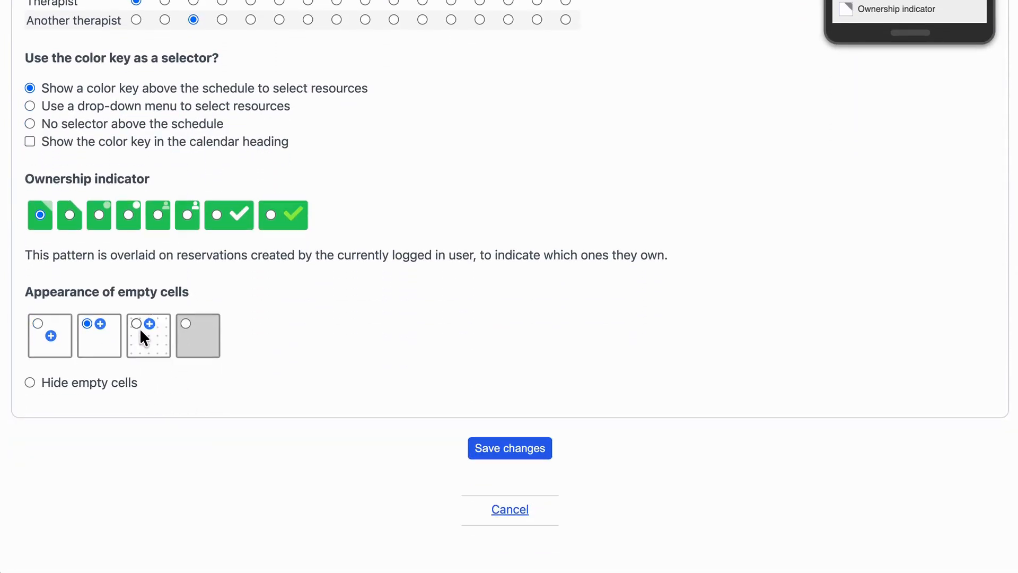
Return to the administrator dashboard and open the Booking widget page from the account's Integrations.
scroll(139, 328, up, 3)
scroll(139, 328, up, 10)
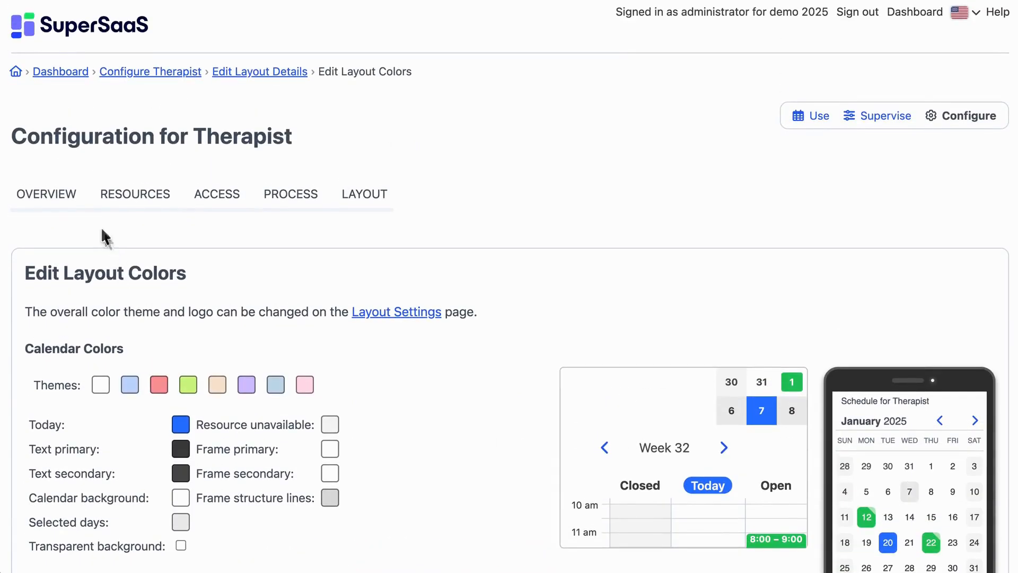
click(55, 77)
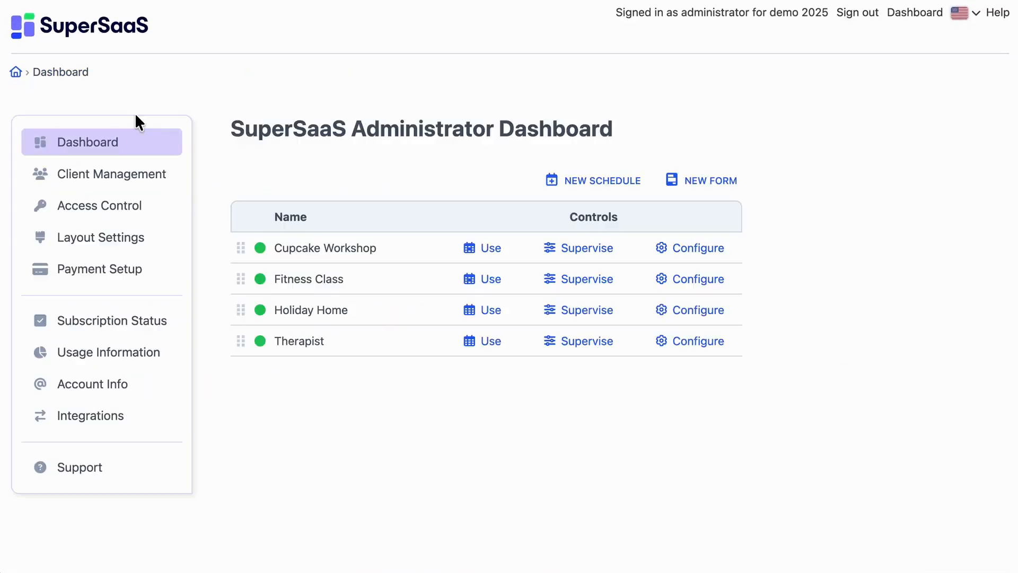
click(88, 419)
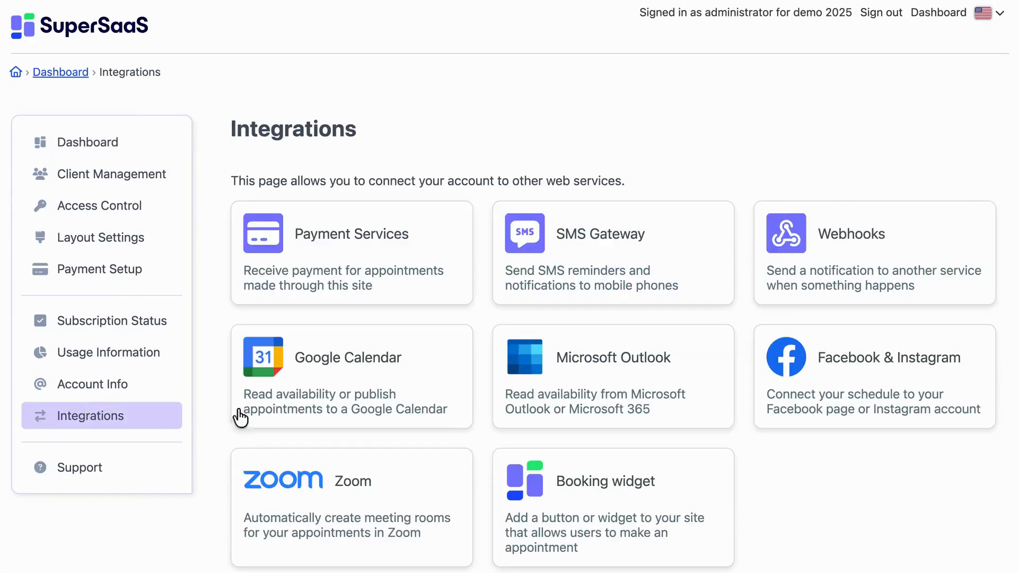
click(535, 479)
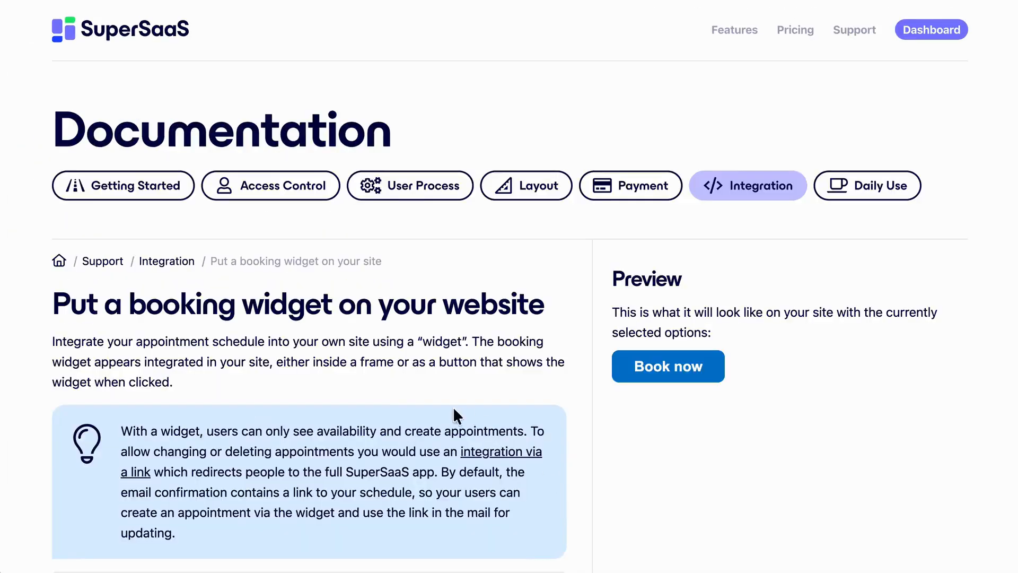
Select the Therapist schedule for the booking widget and display it as a Frame.
scroll(453, 406, down, 9)
click(237, 110)
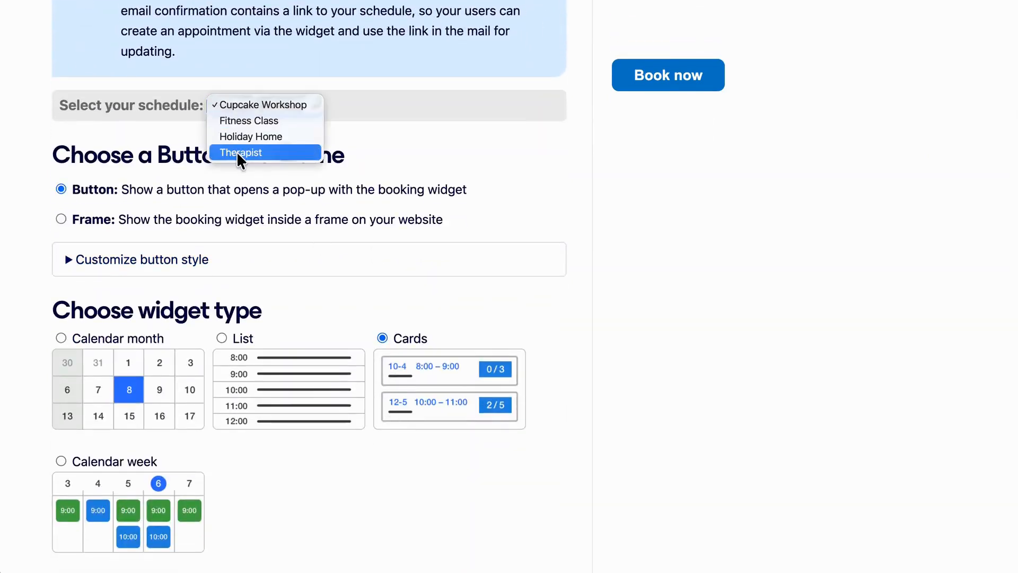
click(235, 156)
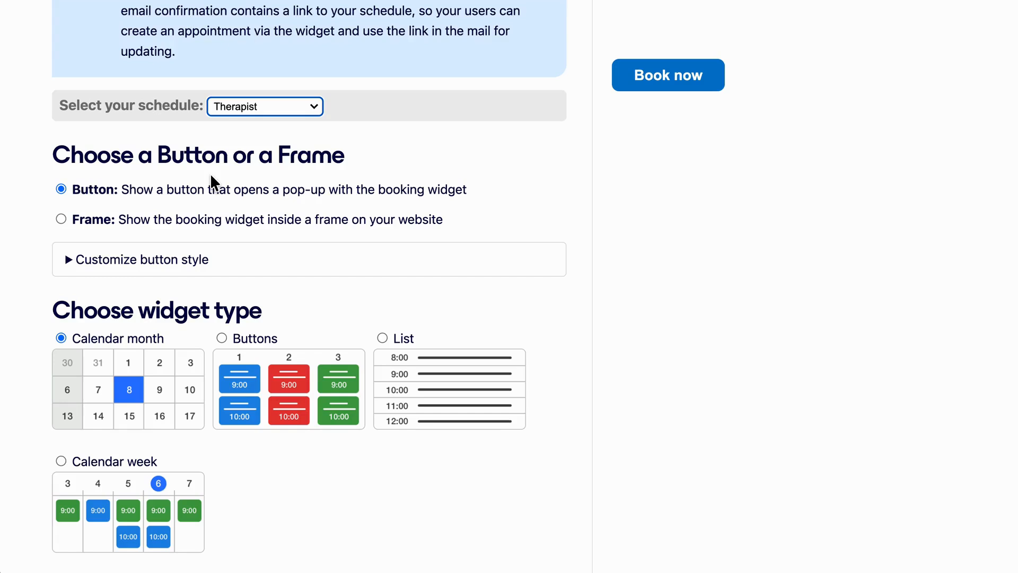
click(61, 219)
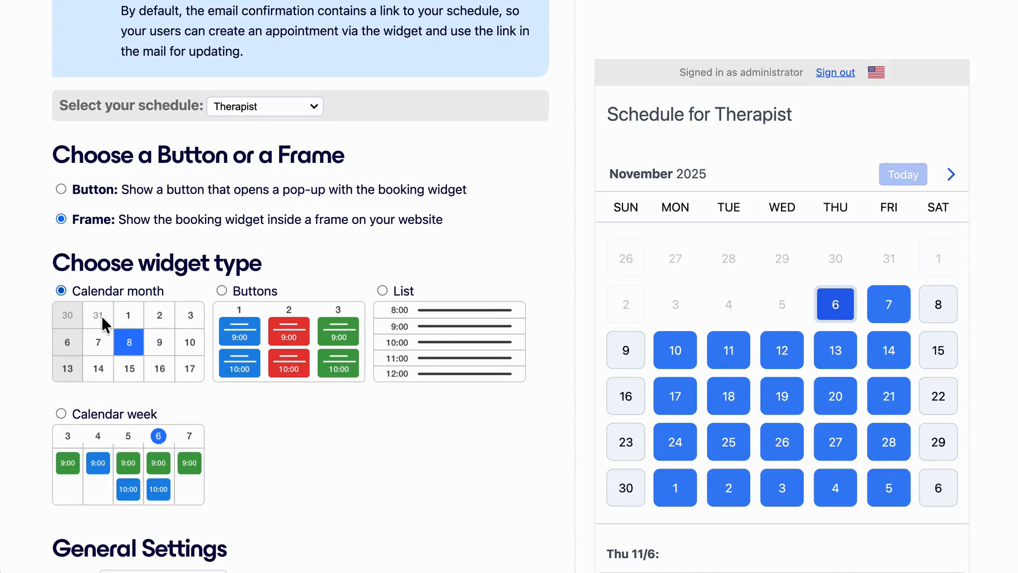
Try the Buttons and List widget types, choose Calendar week, and bring up the widget's code snippet.
click(221, 290)
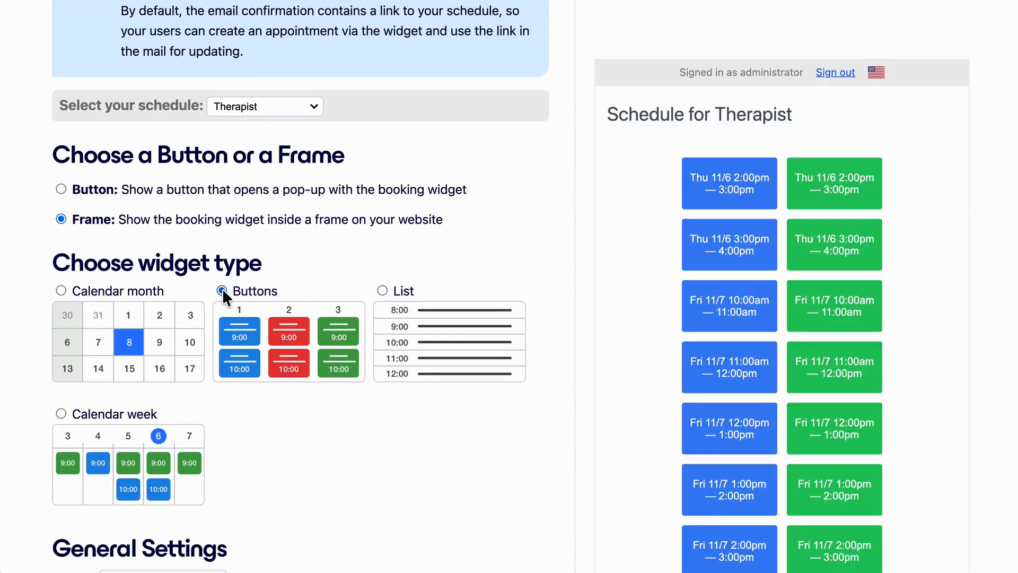
click(382, 291)
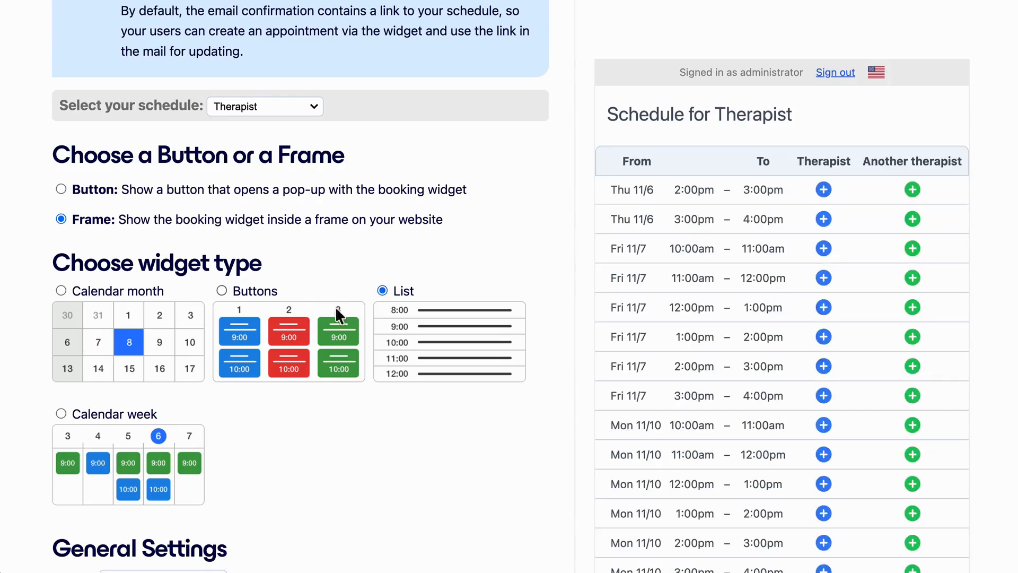
click(61, 414)
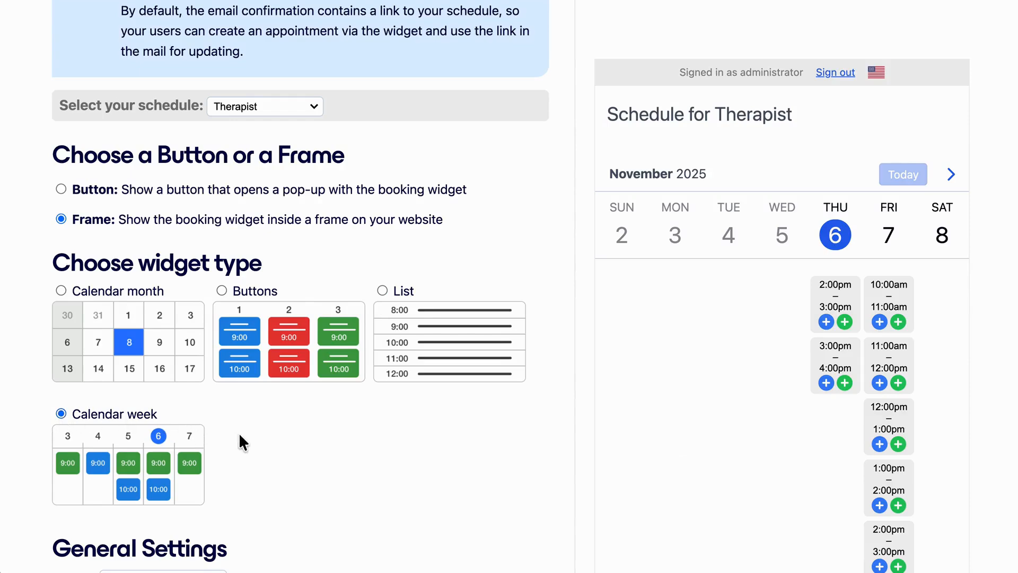
scroll(239, 432, down, 5)
scroll(239, 432, down, 5)
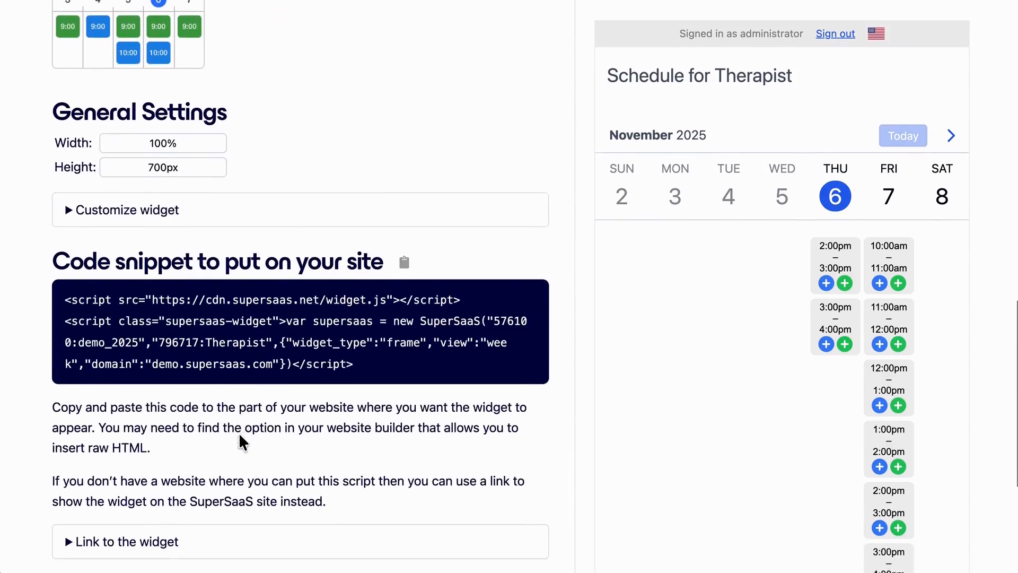